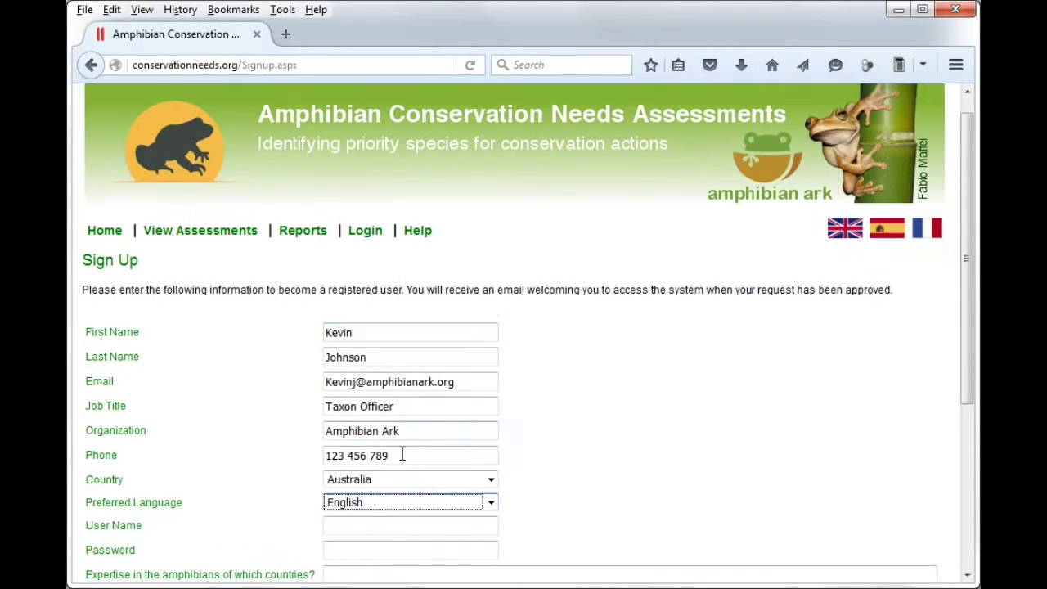
# Step: Complete the sign-up form with a user name and password, expertise in England, France, Spain, and Amphibian Specialist Group membership set to Yes
pyautogui.press('Tab')
pyautogui.write('••••••••')
pyautogui.scroll(-3, 386, 520)
pyautogui.click(398, 324)
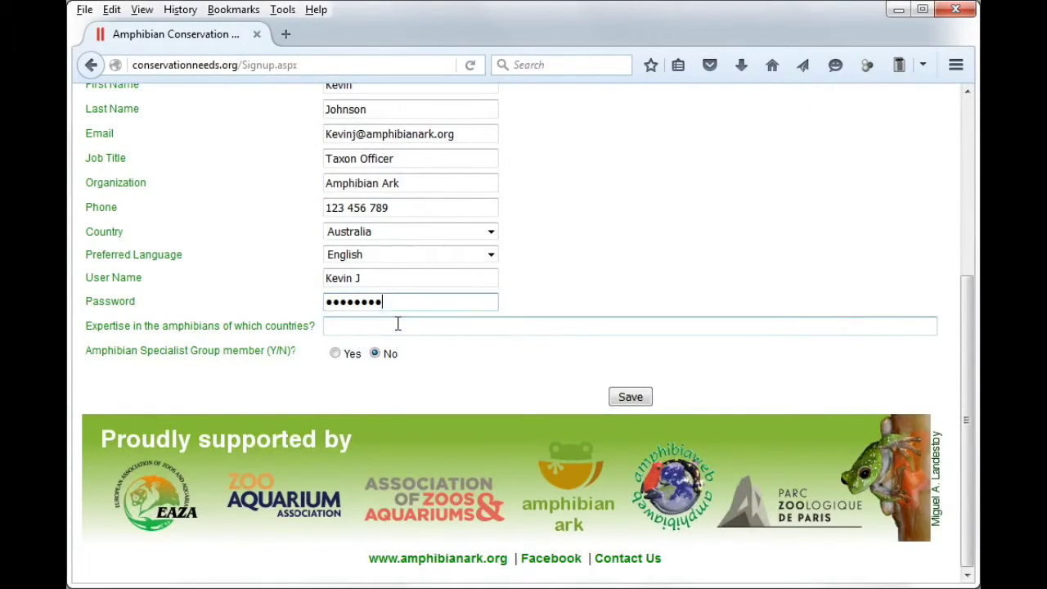
pyautogui.write('England, France, Spain')
pyautogui.click(334, 353)
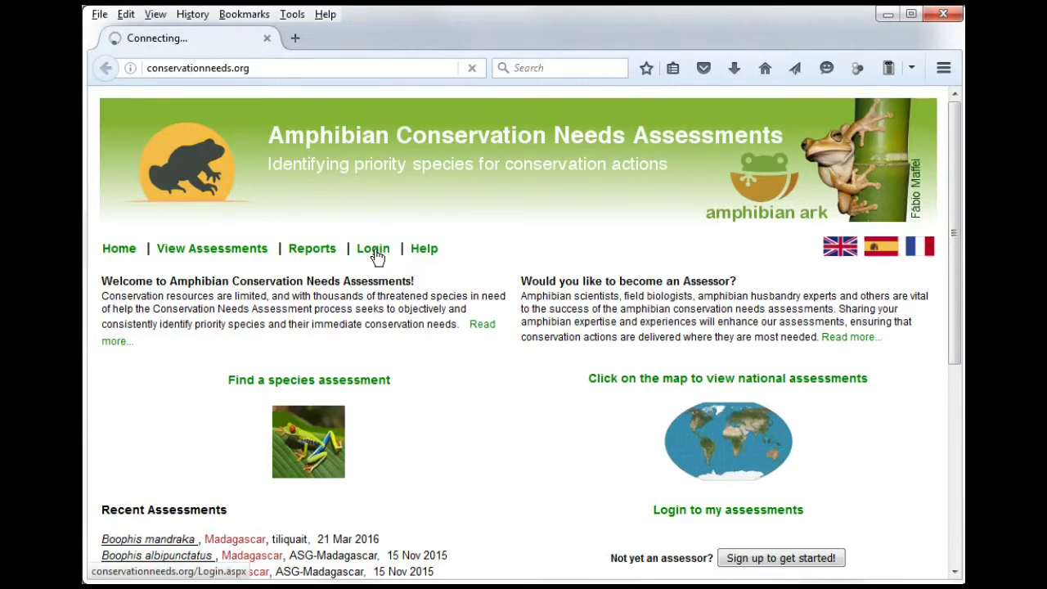
# Step: Log in with the assessor's login name and account password, and view the dashboard of incomplete assessments
pyautogui.click(374, 250)
pyautogui.click(220, 371)
pyautogui.write('tiliquait')
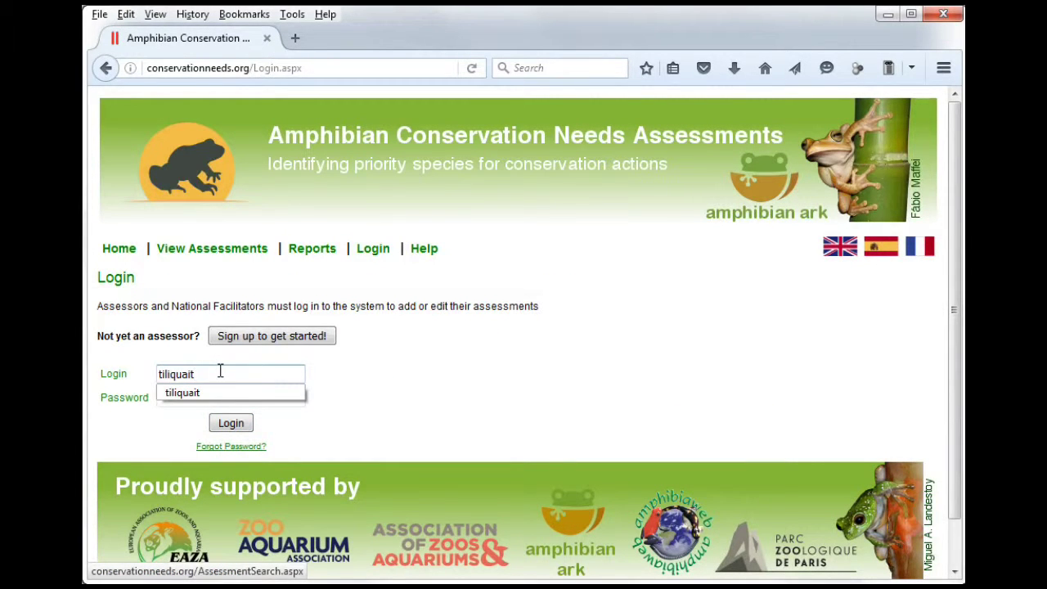
pyautogui.press('Tab')
pyautogui.write('••••••••')
pyautogui.click(231, 423)
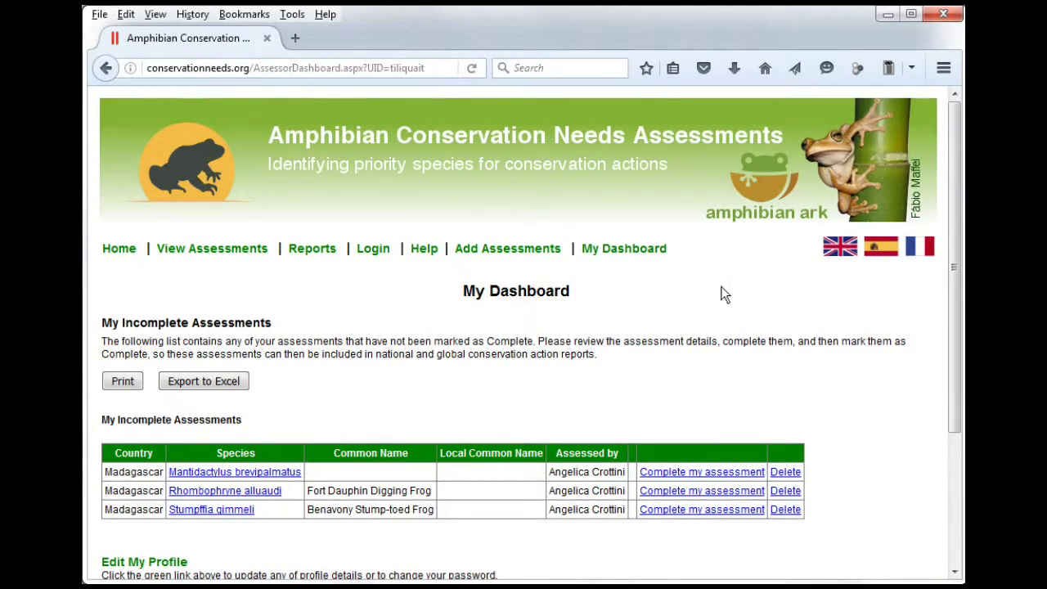
pyautogui.moveTo(954, 283); pyautogui.dragTo(961, 392)
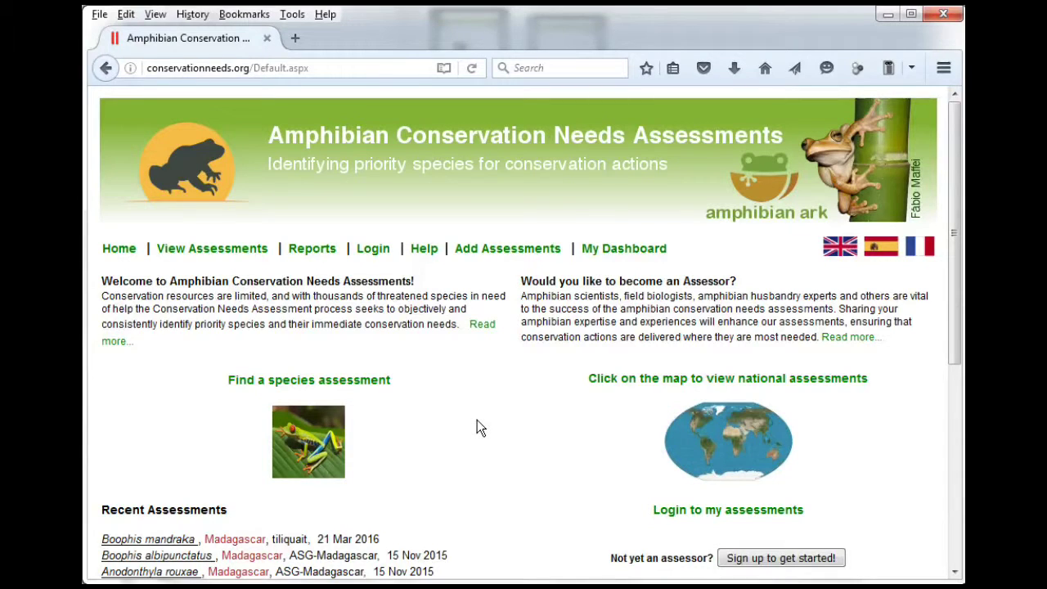
# Step: Search the assessments that can be added or updated for country Madagascar and species Mantidactylus
pyautogui.click(462, 250)
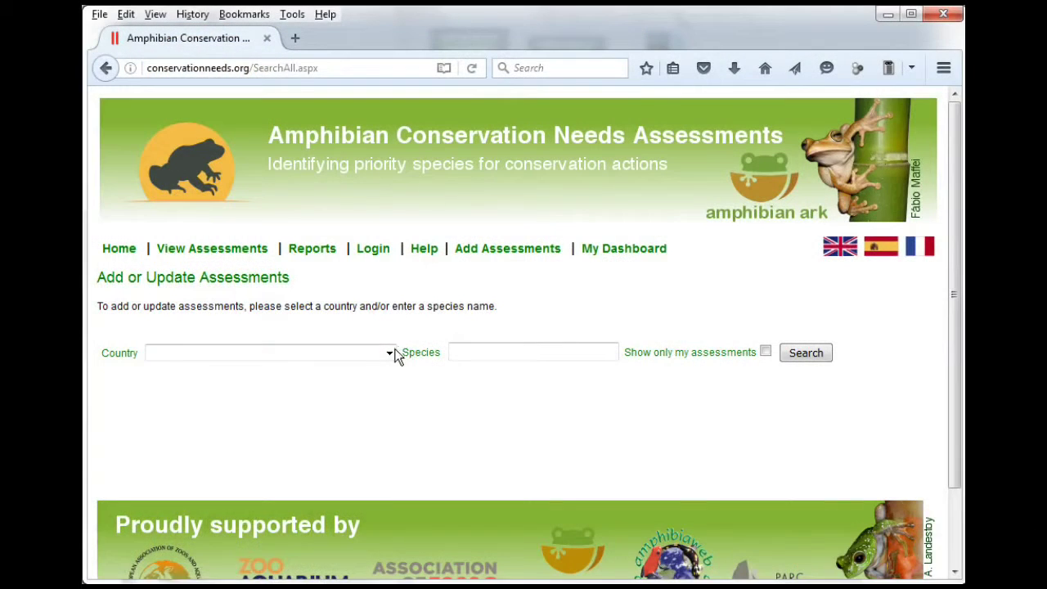
pyautogui.click(391, 354)
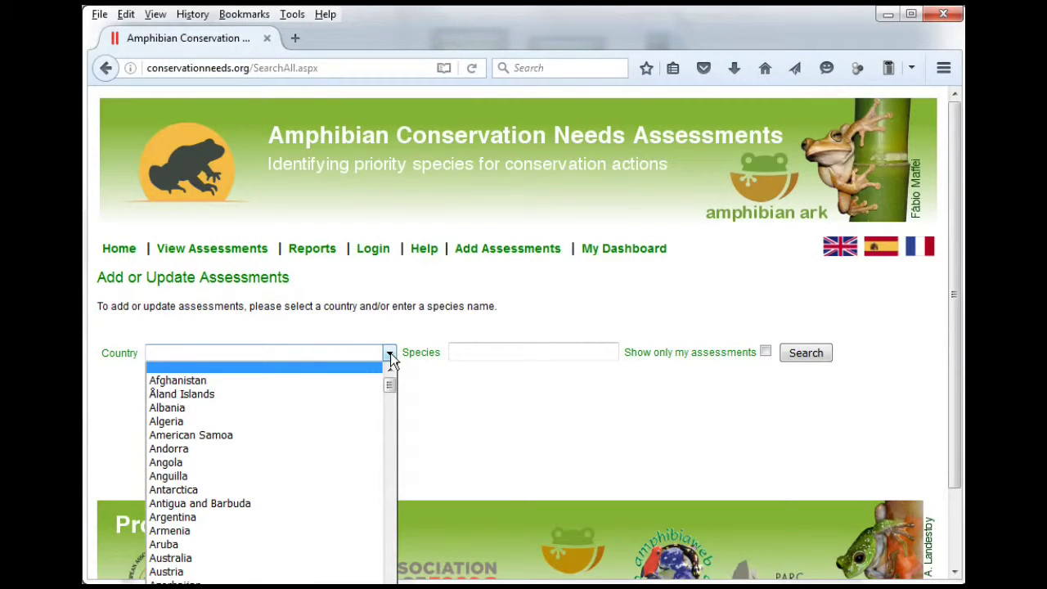
pyautogui.write('mad')
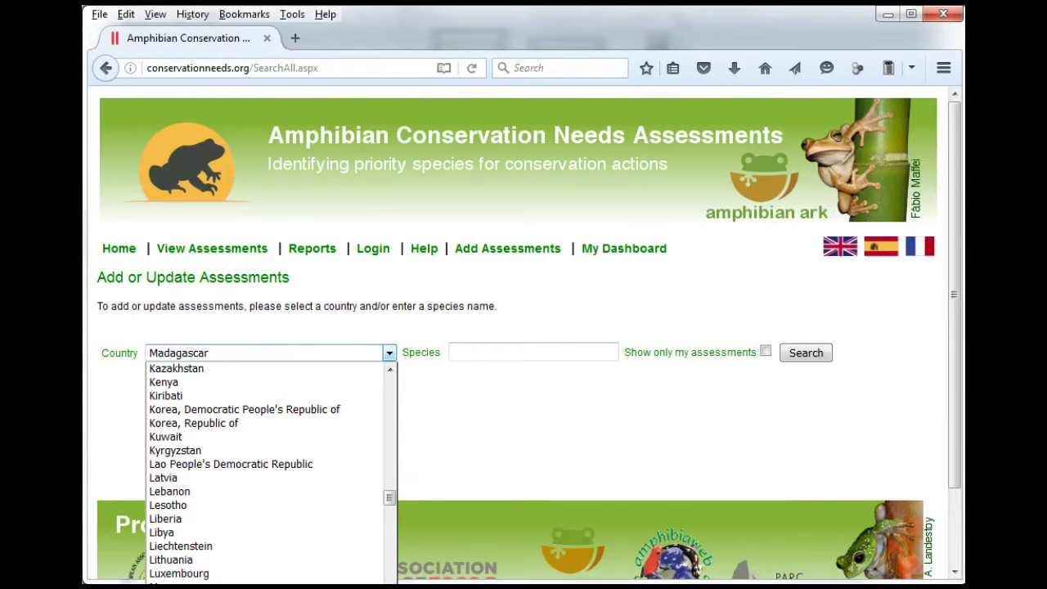
pyautogui.press('Return')
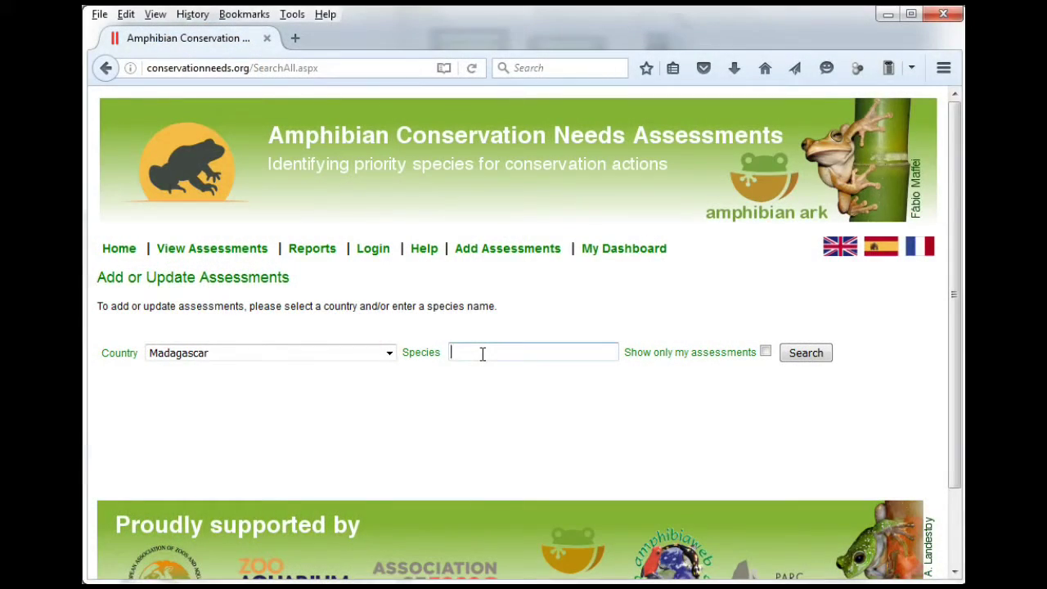
pyautogui.write('Mantidactylus')
pyautogui.click(803, 352)
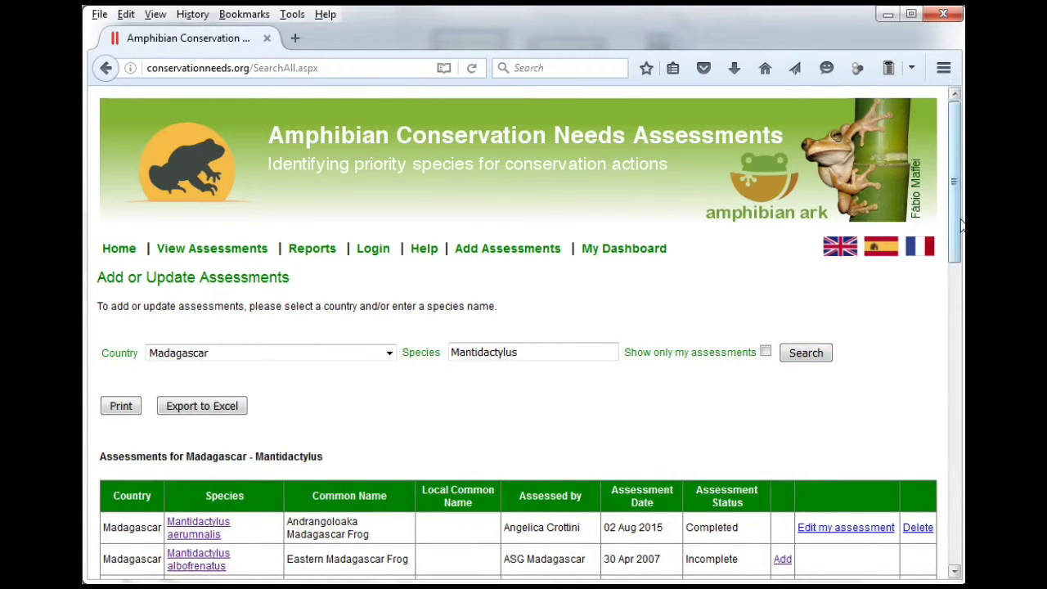
# Step: Review the existing Mantidactylus argenteus assessment and return to the list of Mantidactylus assessments
pyautogui.moveTo(957, 226); pyautogui.dragTo(961, 310)
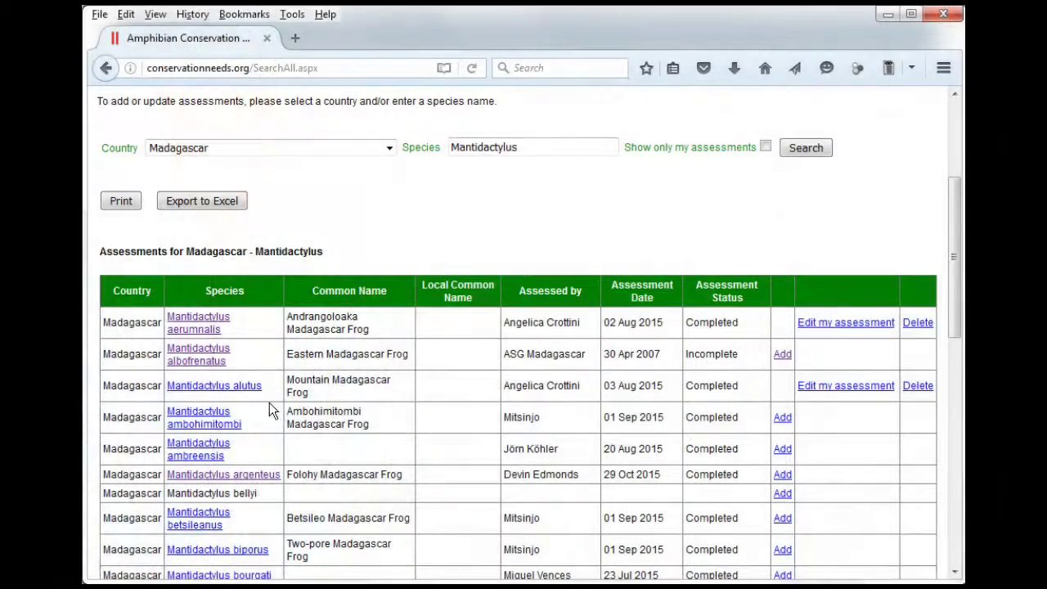
pyautogui.click(243, 478)
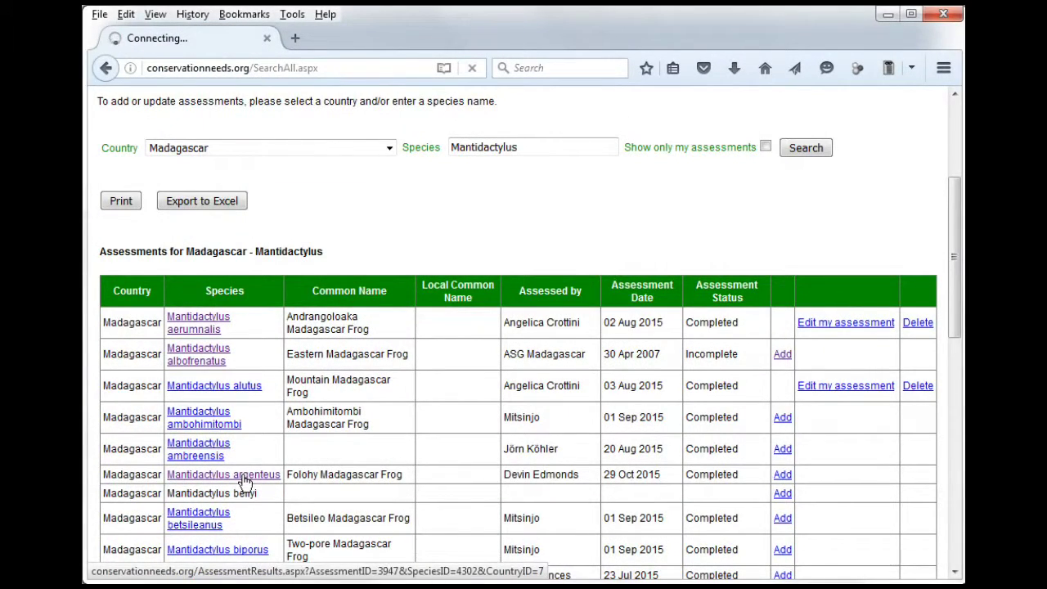
pyautogui.moveTo(955, 170); pyautogui.dragTo(955, 252)
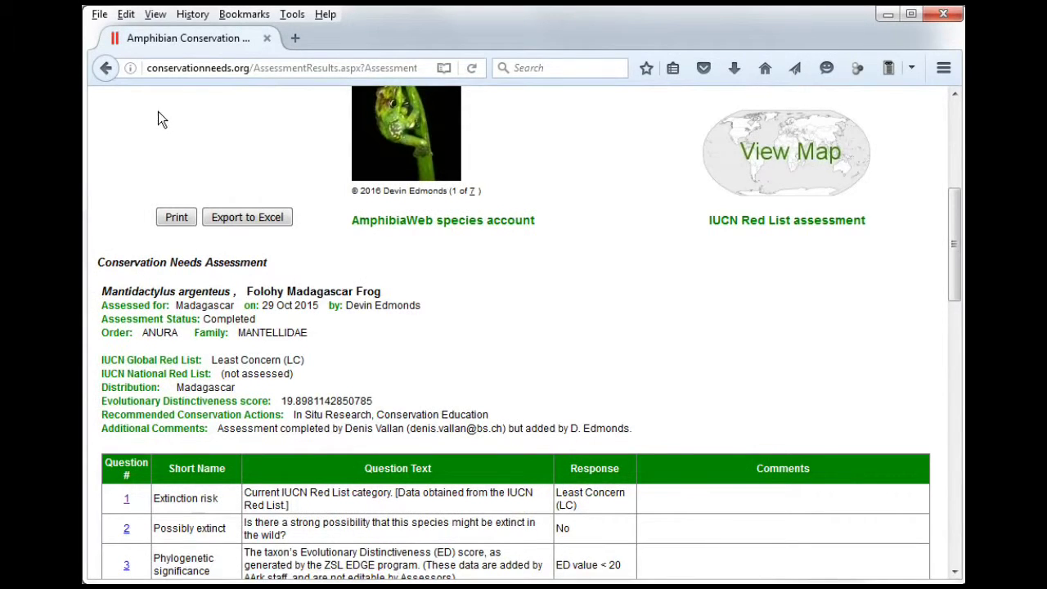
pyautogui.click(106, 68)
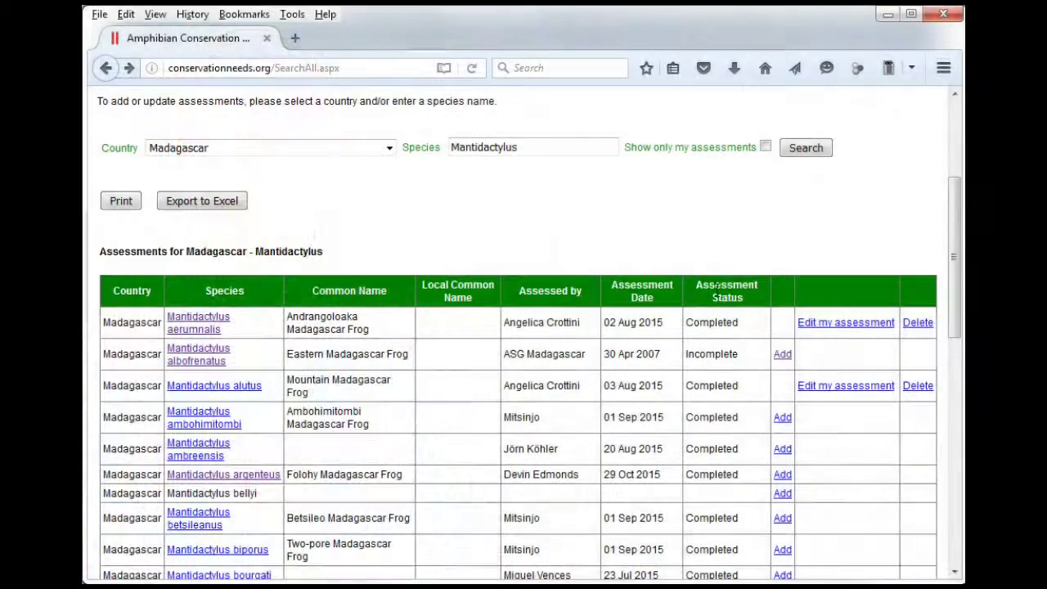
# Step: Add a new assessment for Mantidactylus albofrenatus, keeping Madagascar as its country
pyautogui.click(782, 354)
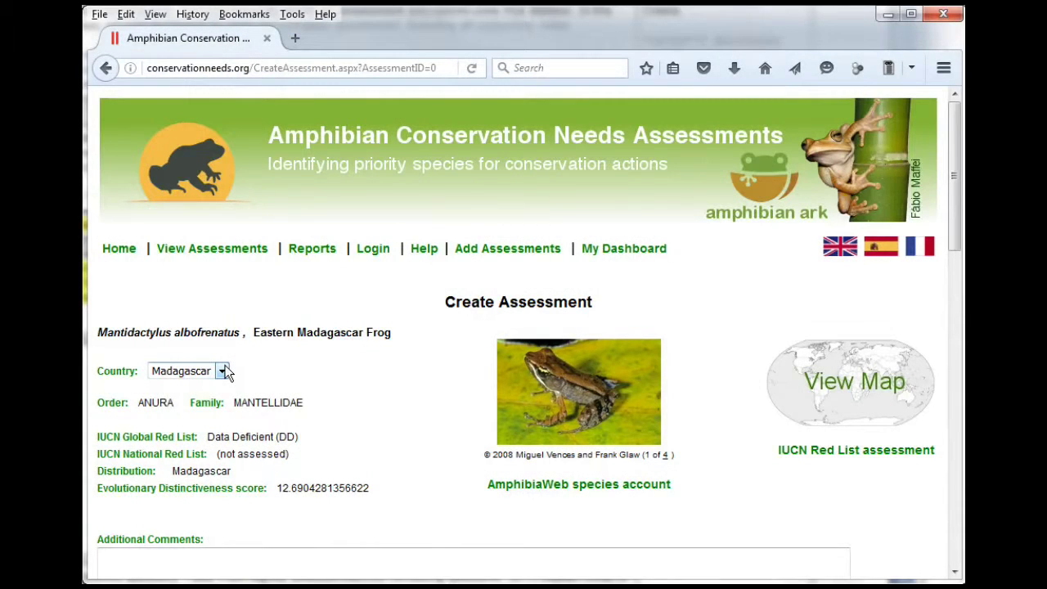
pyautogui.click(222, 370)
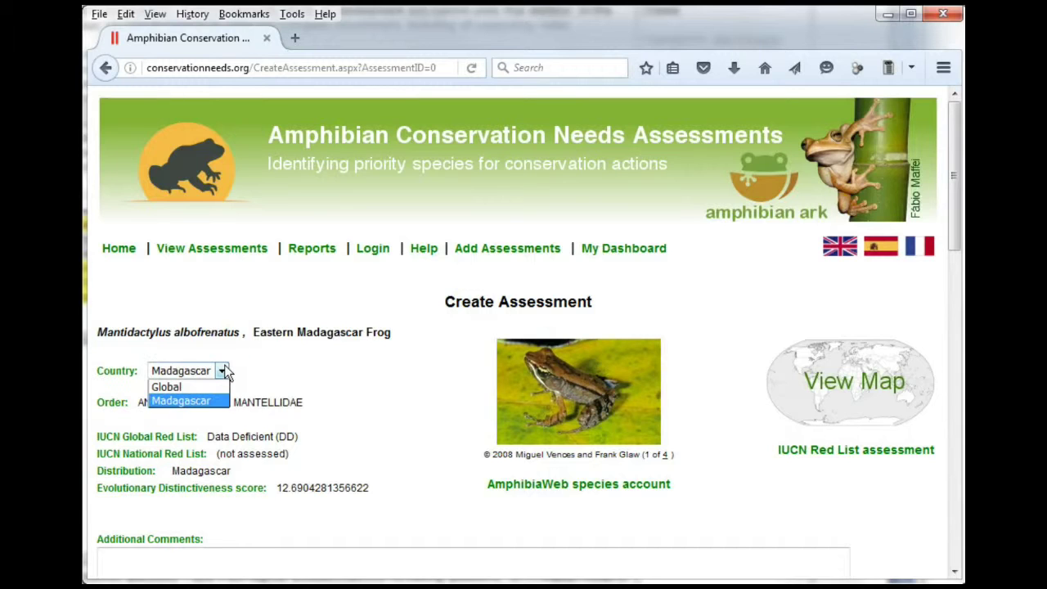
pyautogui.click(288, 376)
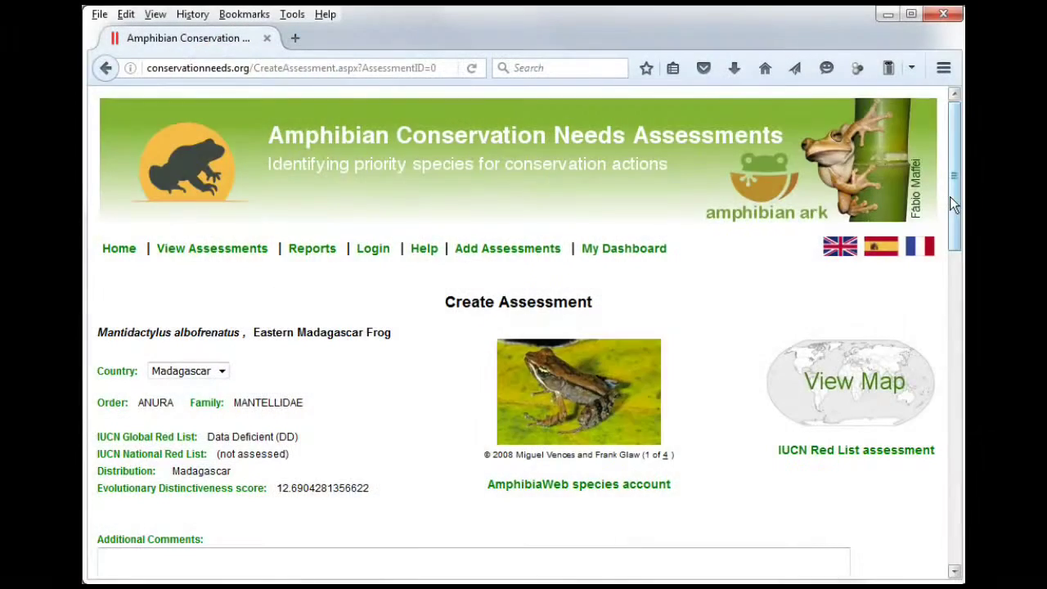
# Step: Examine the assessment's question sections, including Review of external data, Status in the wild, and Threats and recovery, and the question help markers
pyautogui.moveTo(946, 205); pyautogui.dragTo(963, 399)
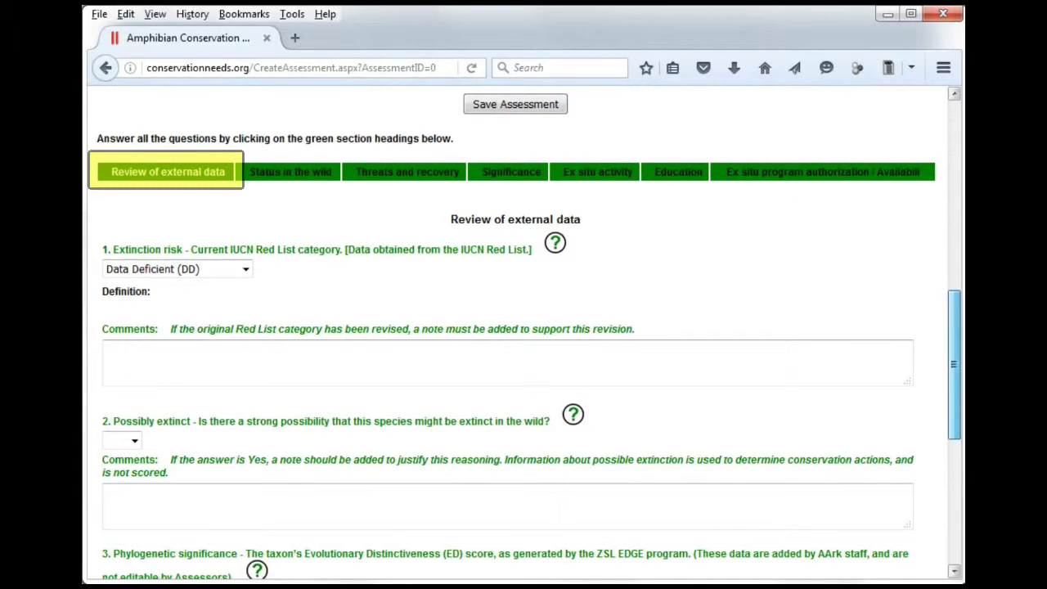
pyautogui.scroll(-1, 879, 222)
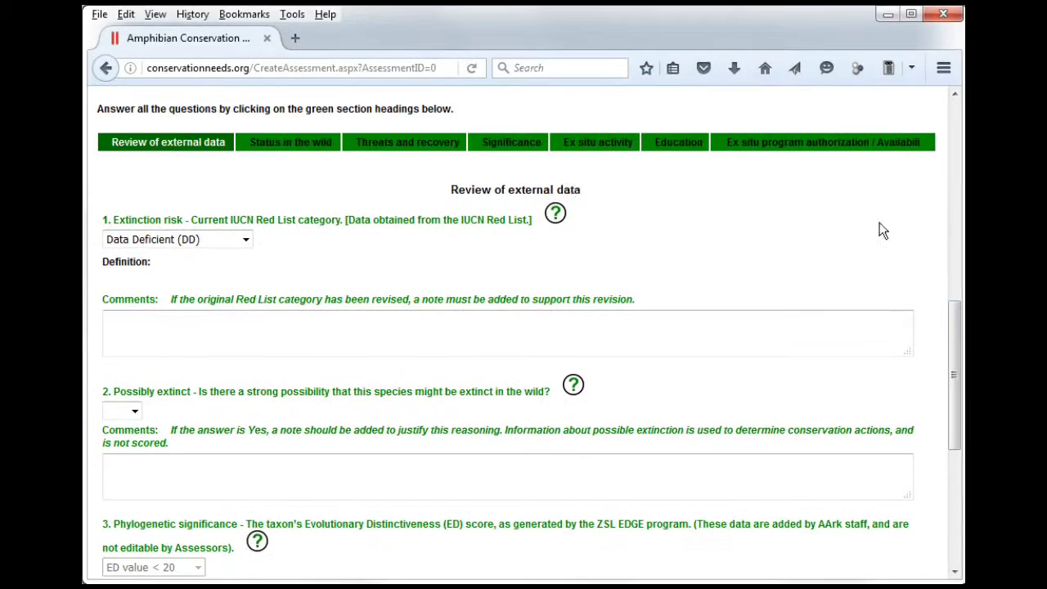
pyautogui.click(288, 142)
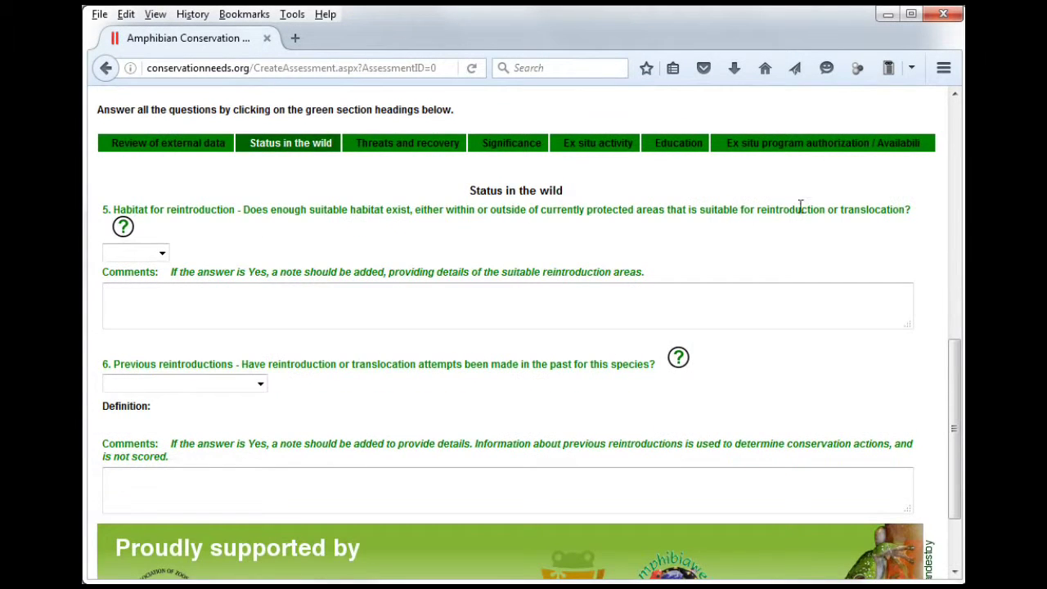
pyautogui.click(404, 145)
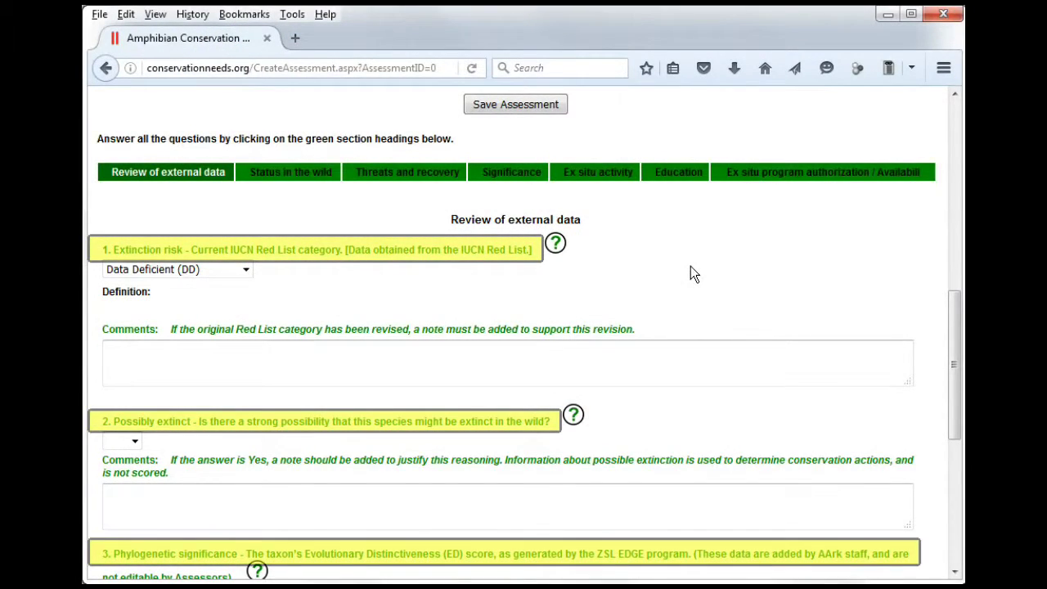
pyautogui.moveTo(555, 250)
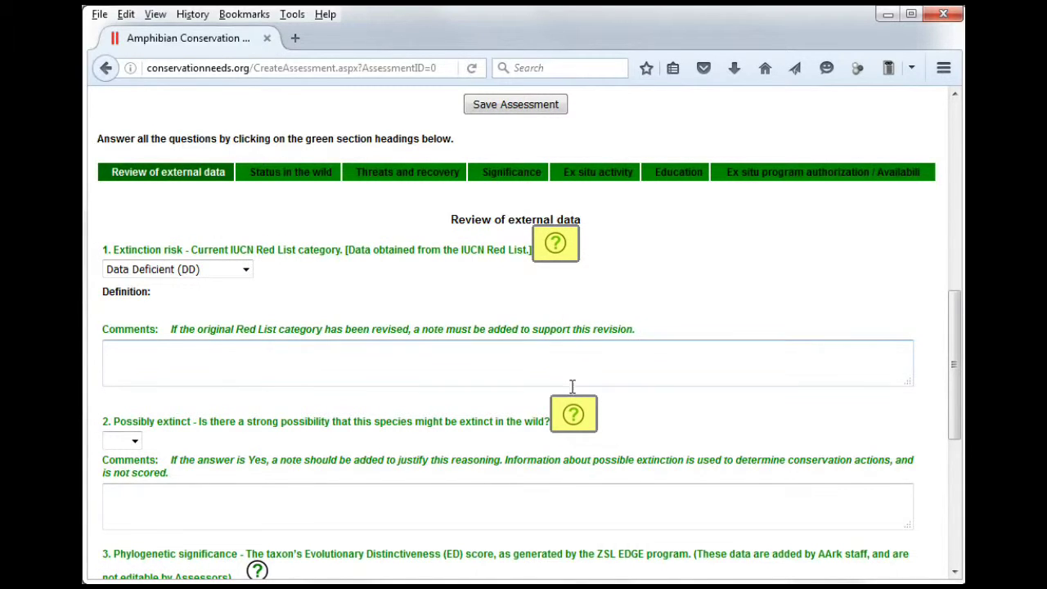
pyautogui.moveTo(575, 417)
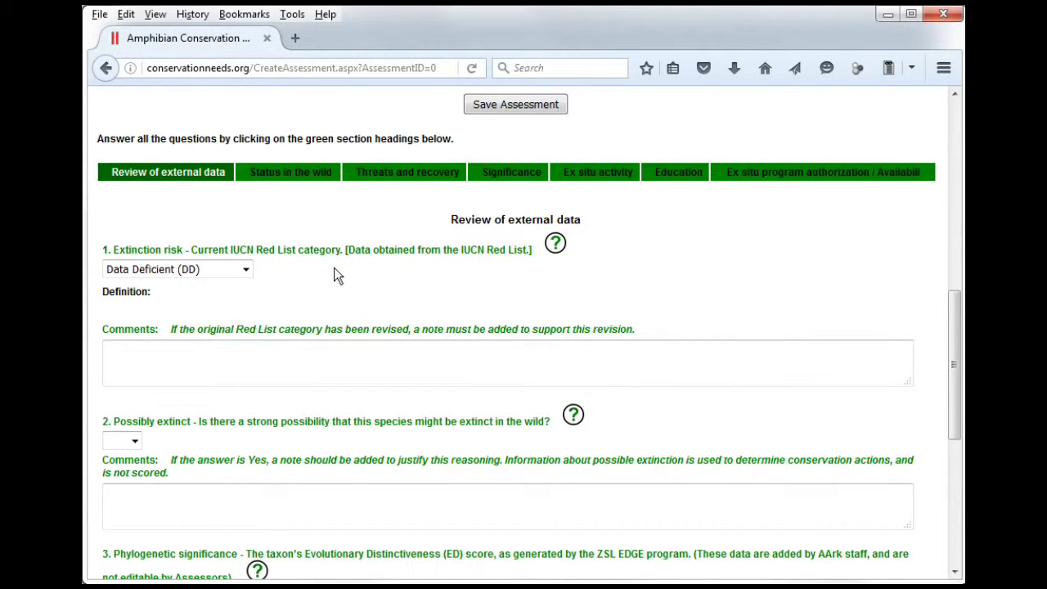
# Step: Choose Critically Endangered (CR) as the extinction risk category in question 1 to read its definition
pyautogui.click(253, 270)
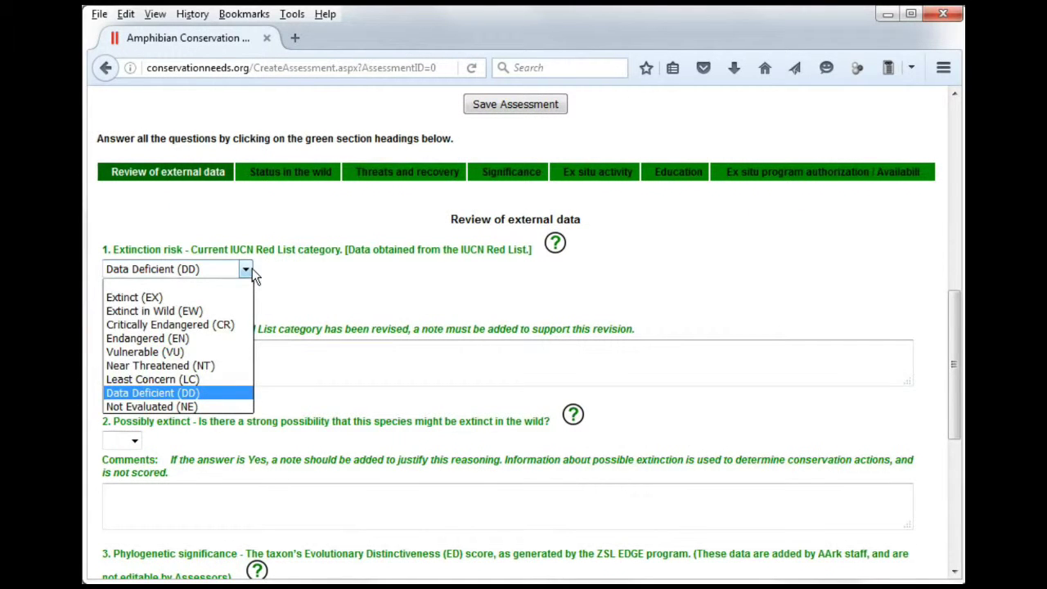
pyautogui.click(219, 323)
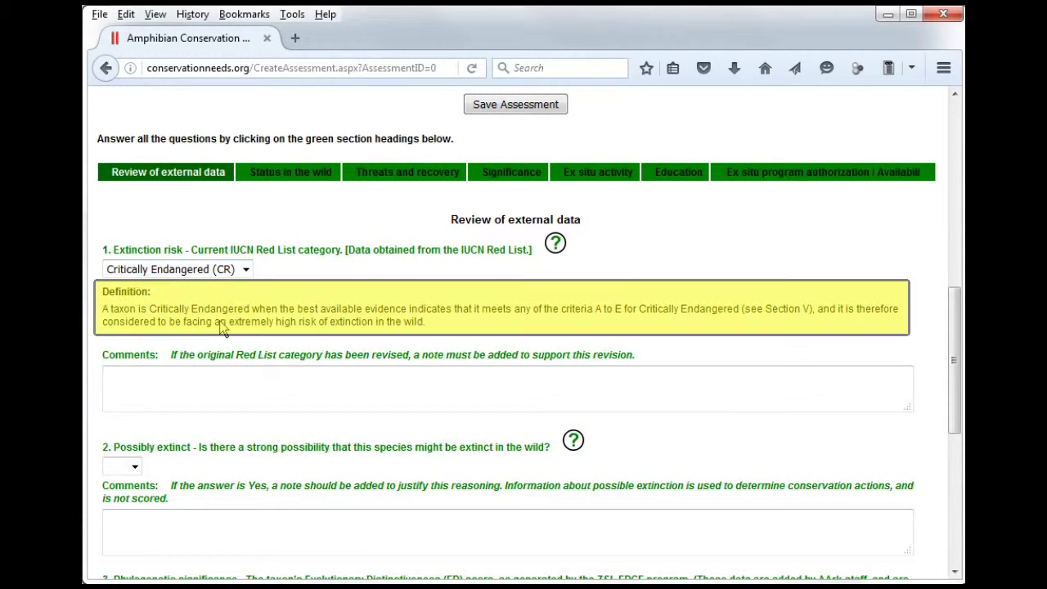
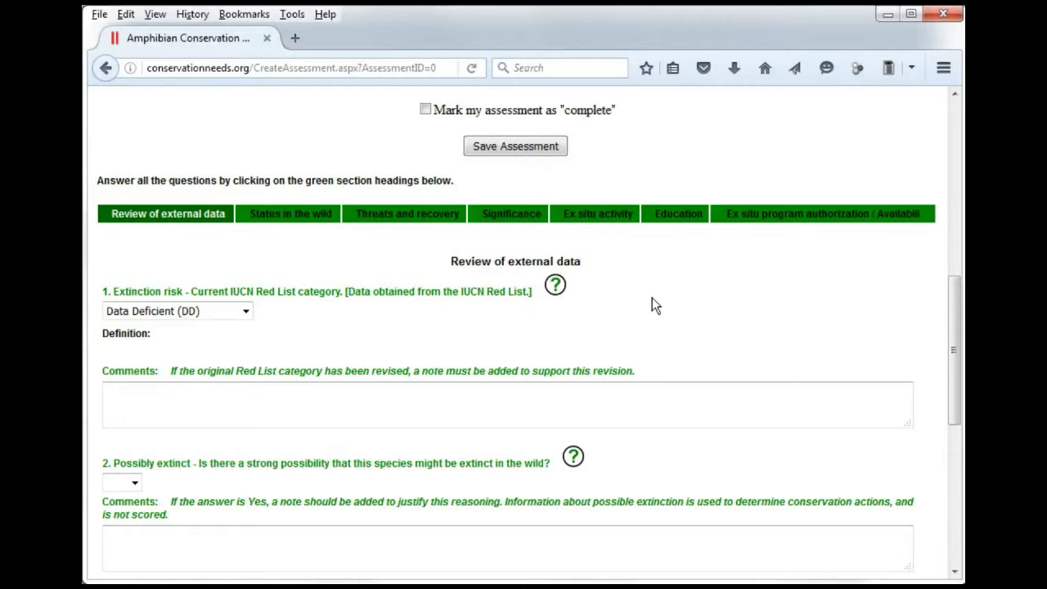
# Step: Set extinction risk to Critically Endangered (CR), commenting that additional population surveys show a very limited range and a re-assessment would likely list it so
pyautogui.click(245, 312)
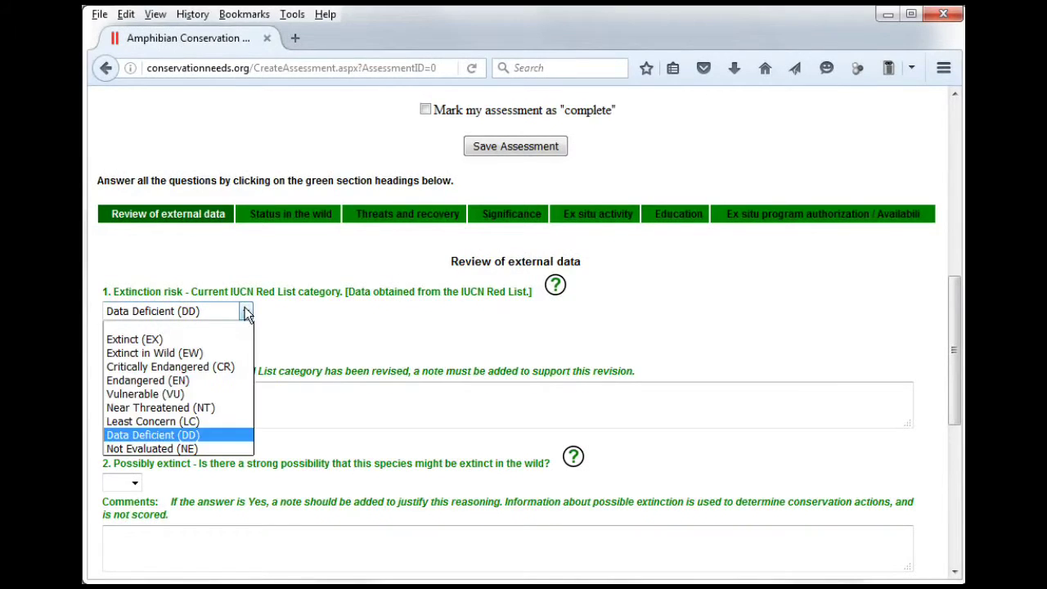
pyautogui.click(228, 367)
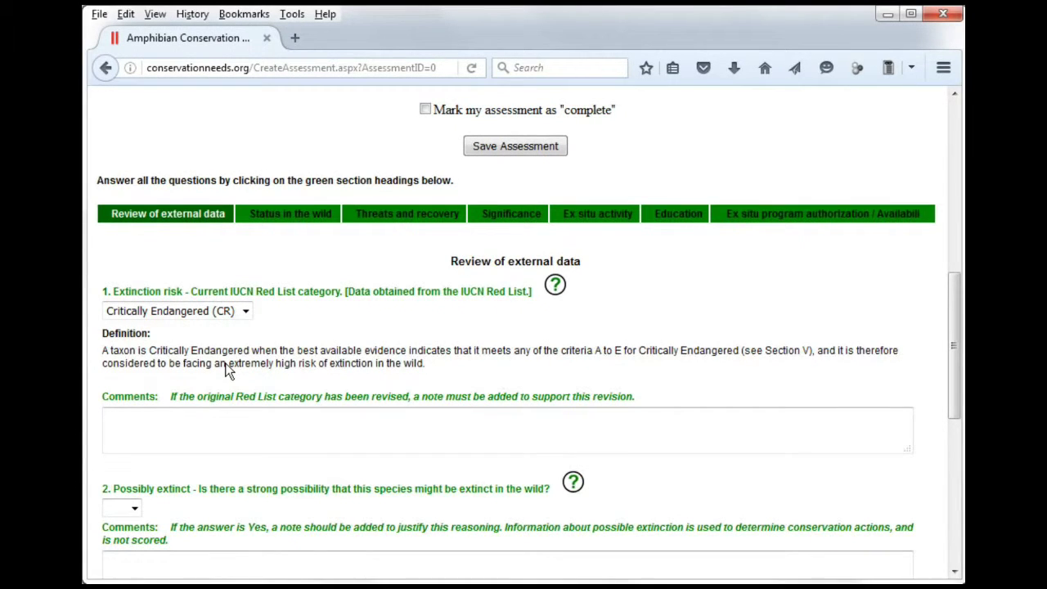
pyautogui.click(240, 420)
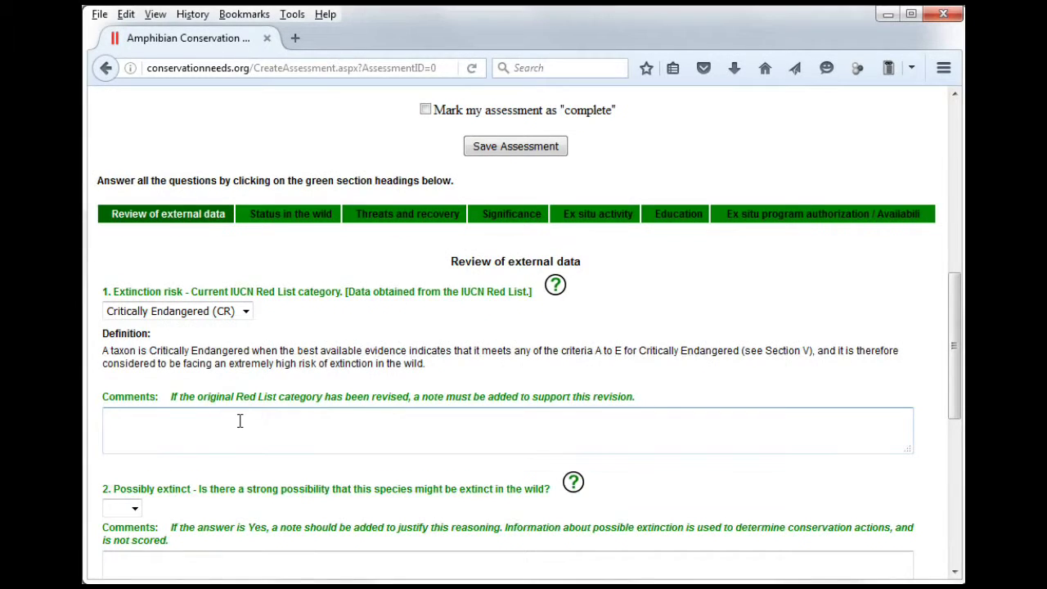
pyautogui.write('Additional; population su')
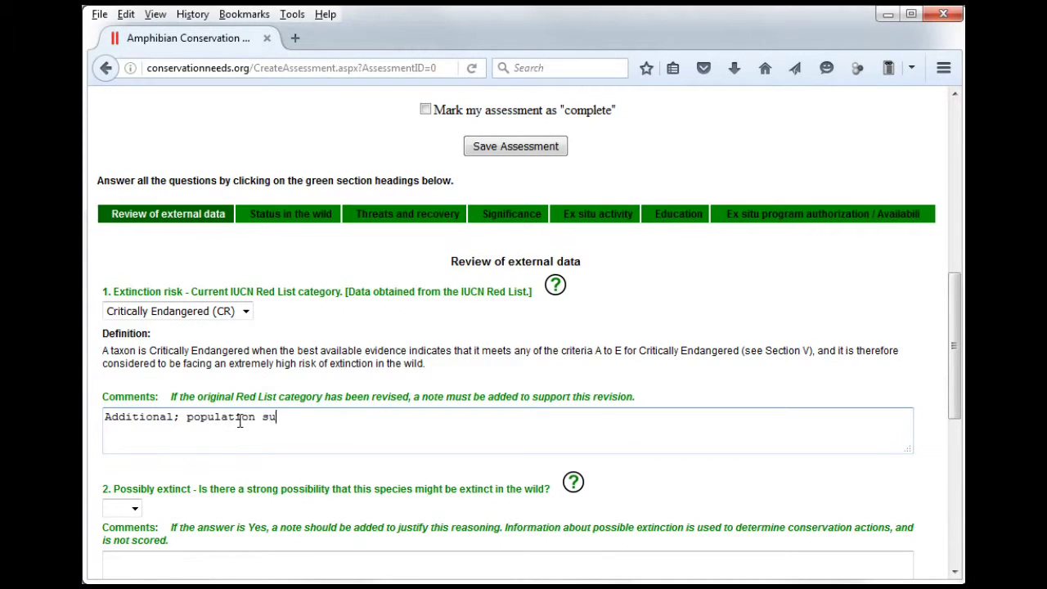
pyautogui.write('rveys have shown that this species has a very limited range')
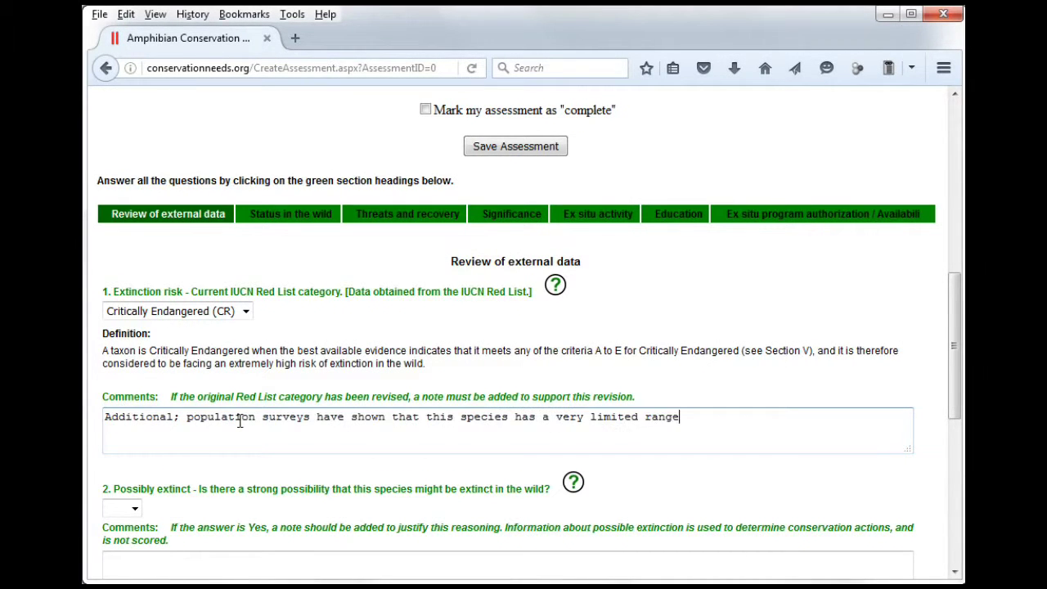
pyautogui.write(', and would likely be listed as Critically Endangered if a r')
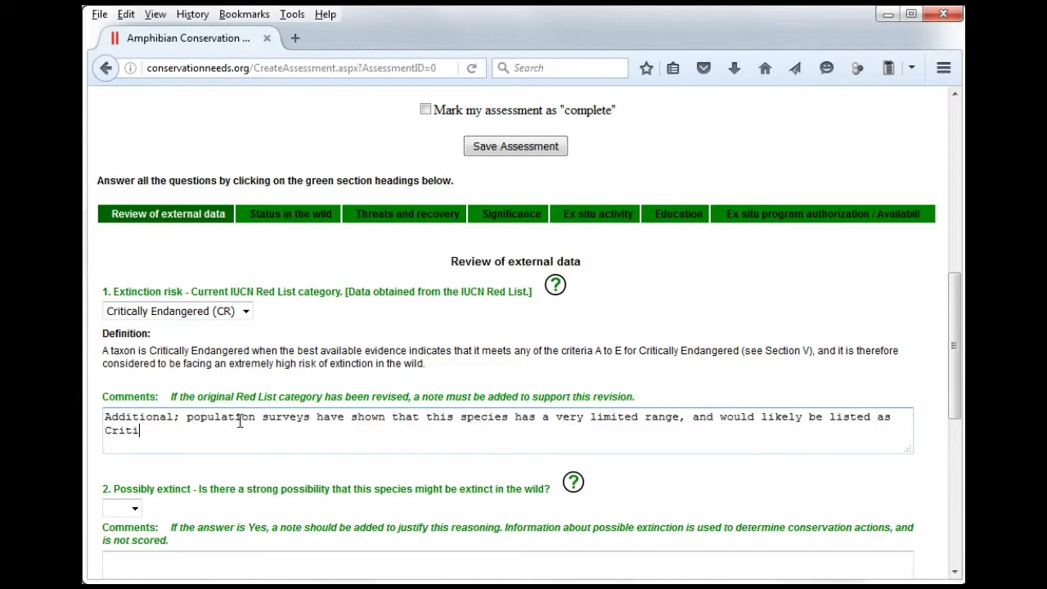
pyautogui.write('e-assessment was done.')
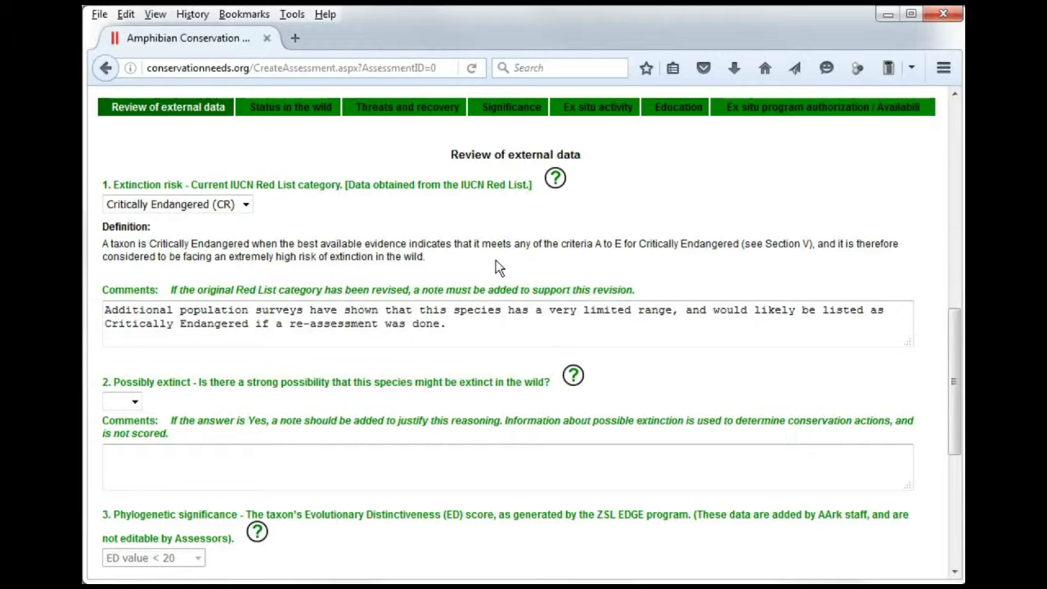
# Step: Answer question 2, whether the species is possibly extinct in the wild, with Yes
pyautogui.click(133, 401)
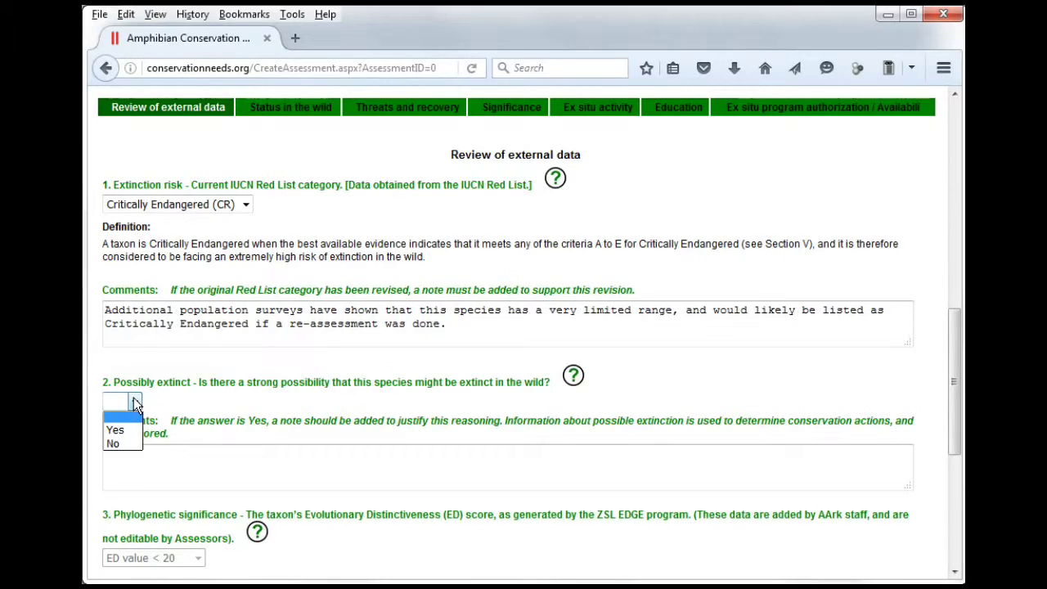
pyautogui.click(123, 431)
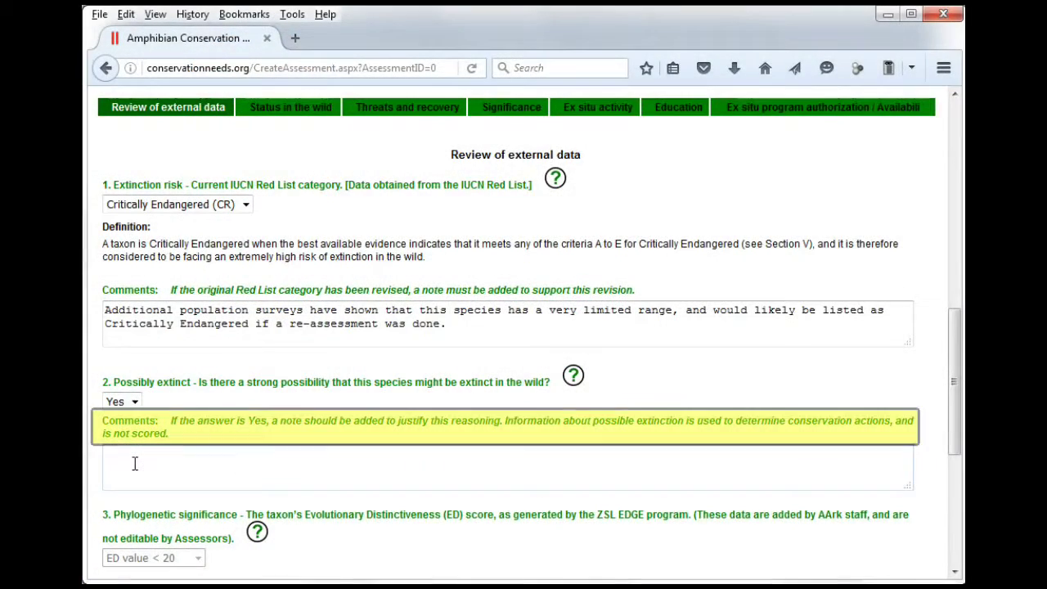
# Step: Justify the possibly extinct answer with the comment "Presumed extinct as it has not been seen in the wild for 25 years, despite extensive surveying."
pyautogui.write('Presumed extinct')
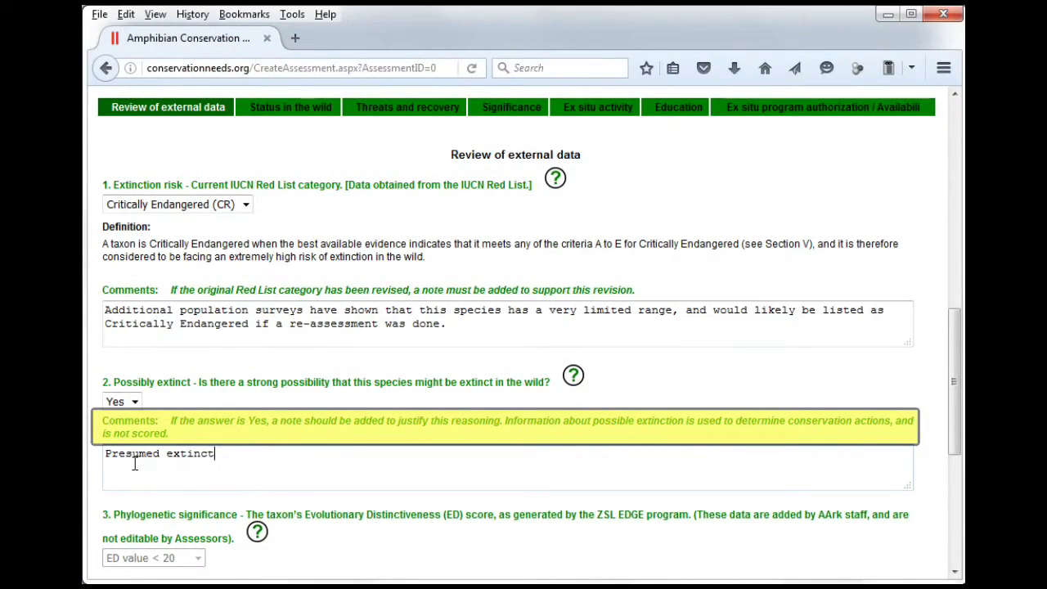
pyautogui.write(' as it has not been se')
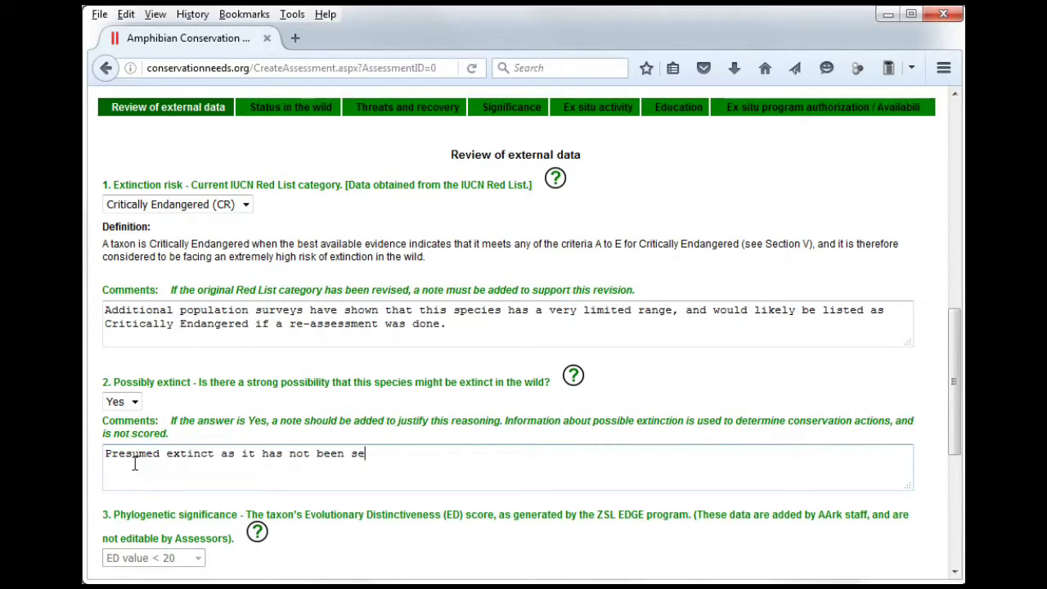
pyautogui.write('en in the wild for 25 y')
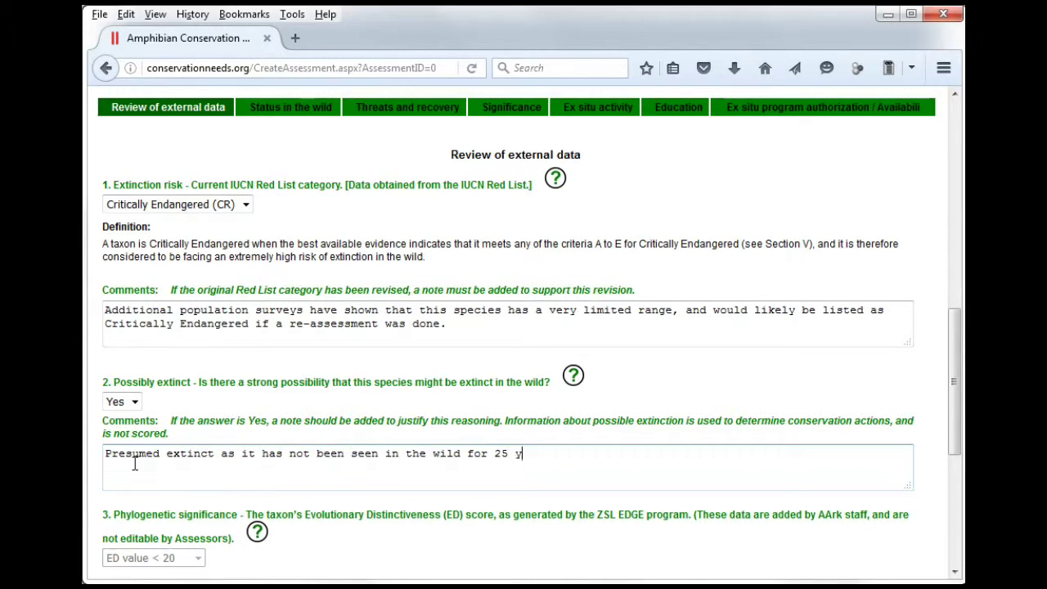
pyautogui.write('ears, despite extensive sur')
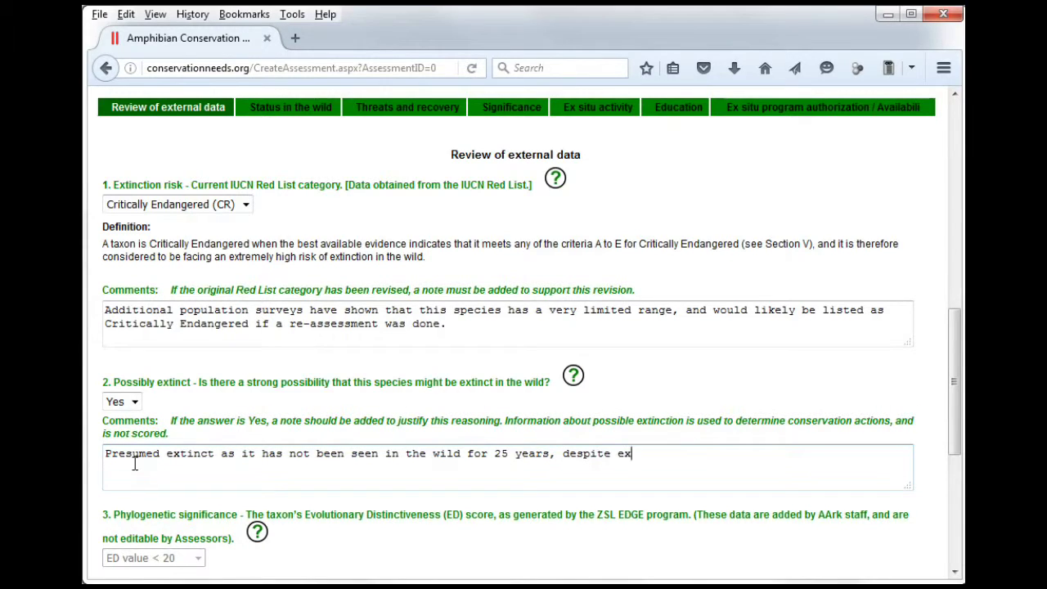
pyautogui.write('veying.')
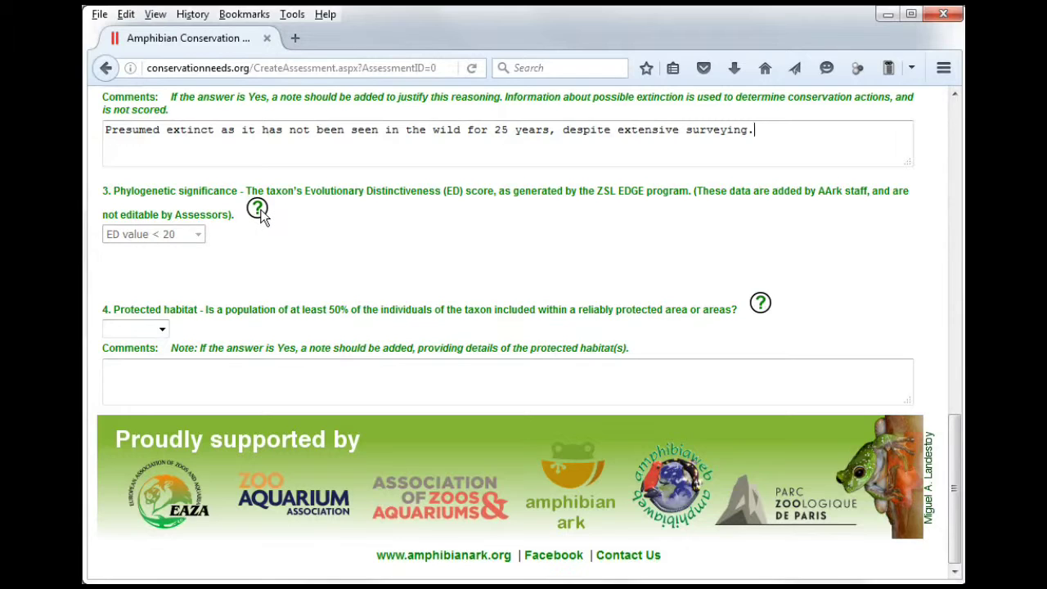
# Step: Answer question 4, Protected habitat, with Yes, commenting "The entire population of this species is found within a well-protected National Park."
pyautogui.moveTo(258, 211)
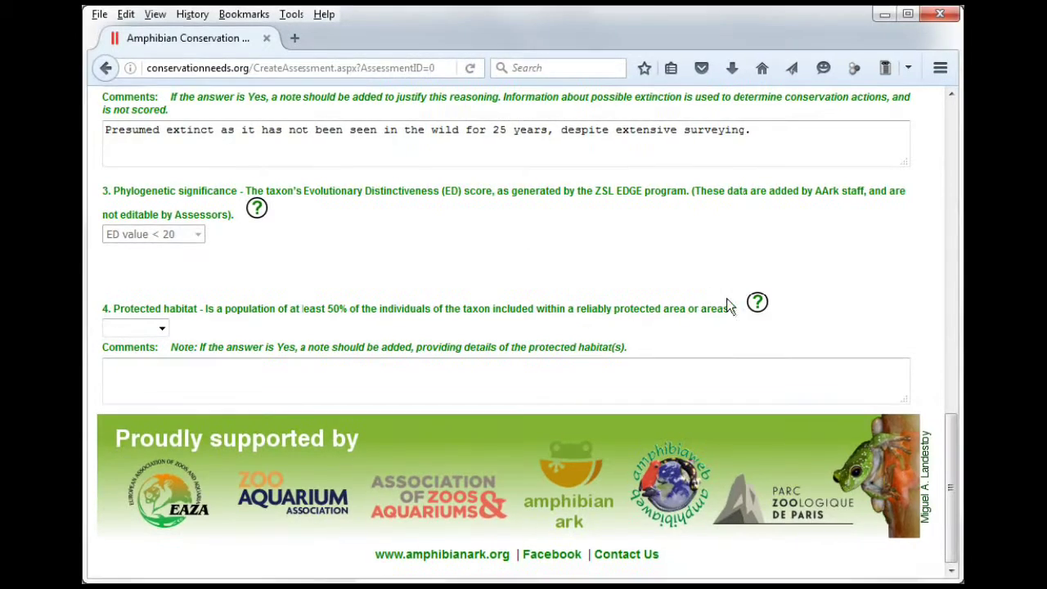
pyautogui.moveTo(757, 307)
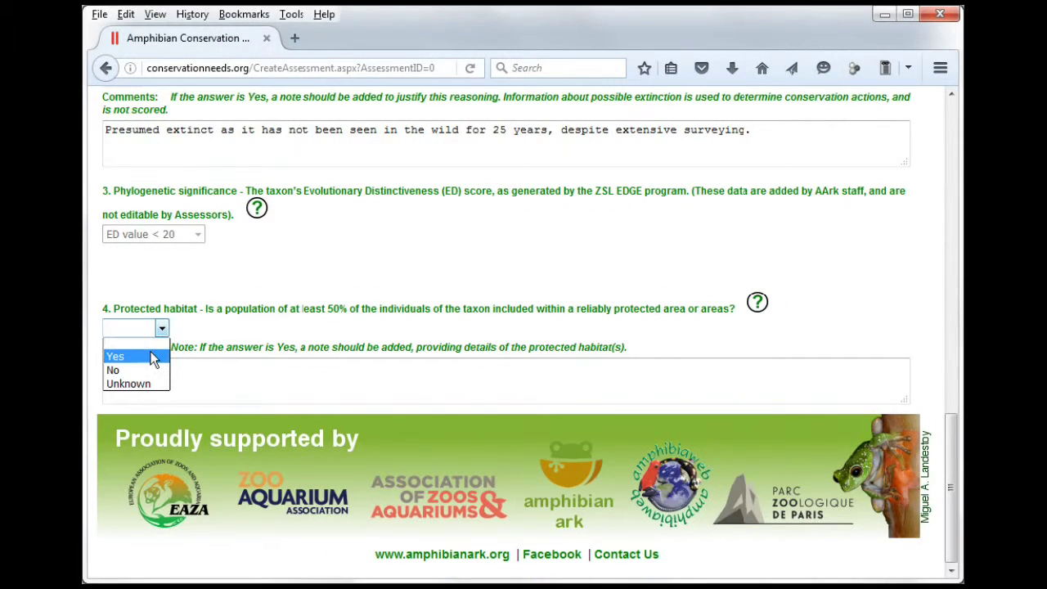
pyautogui.click(146, 377)
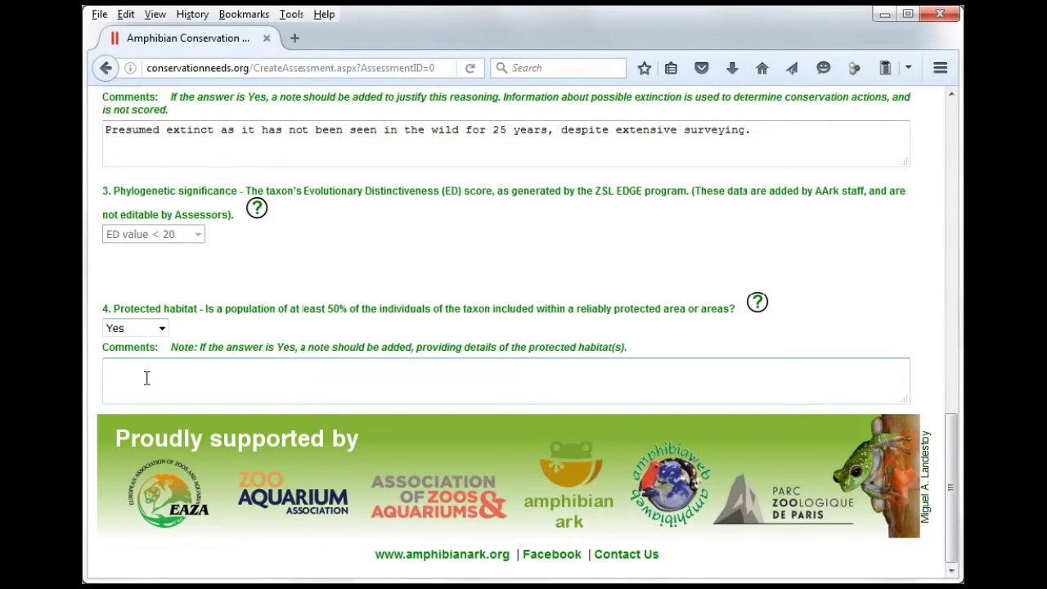
pyautogui.write('The entire population of this species is found within a well-')
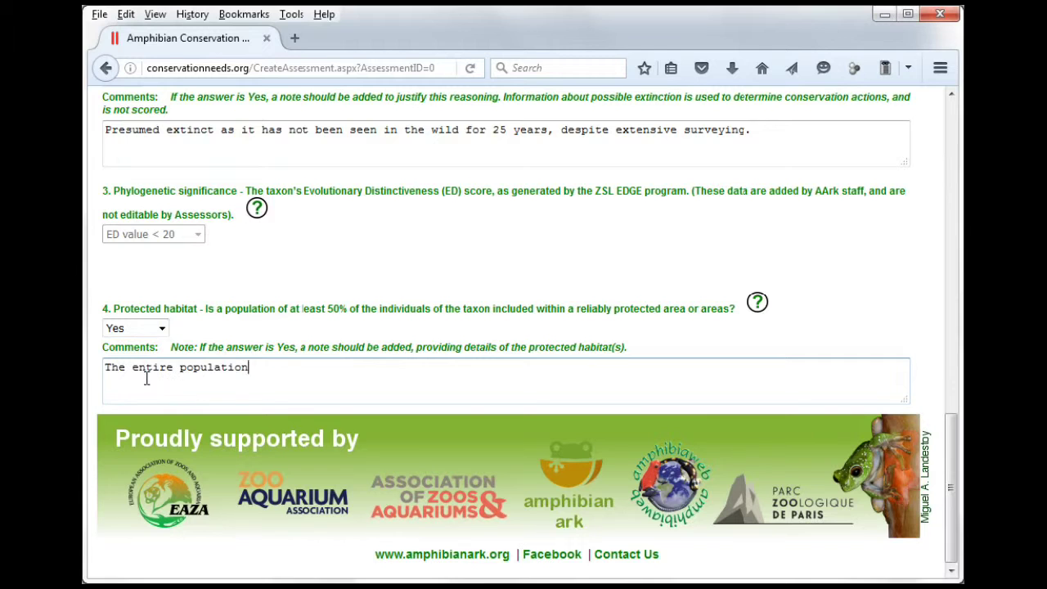
pyautogui.write('protected National Park.')
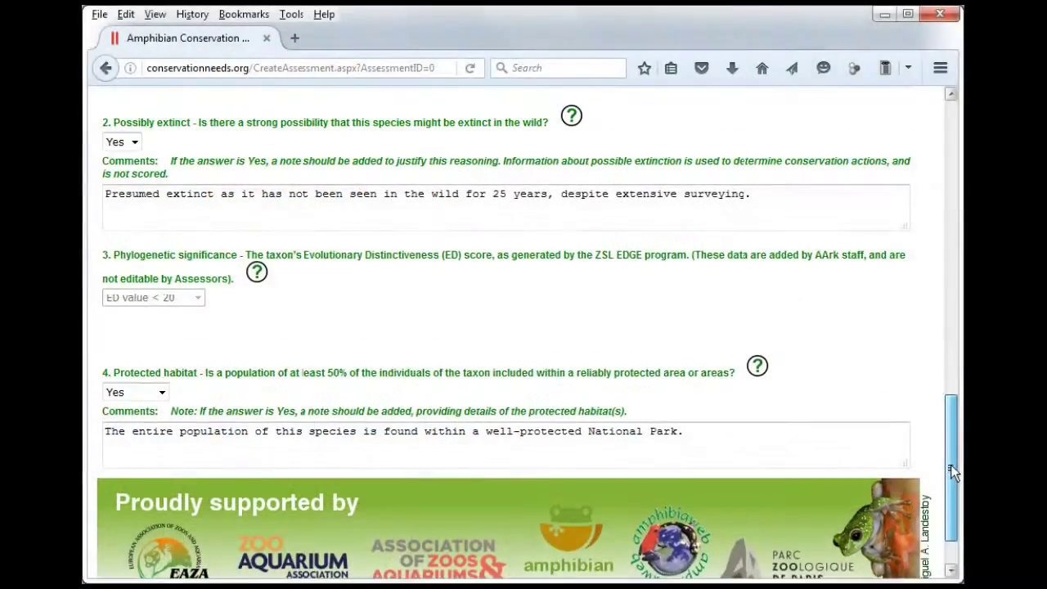
# Step: Save the new Mantidactylus albofrenatus assessment without marking it as complete
pyautogui.scroll(5, 950, 464)
pyautogui.scroll(4, 961, 394)
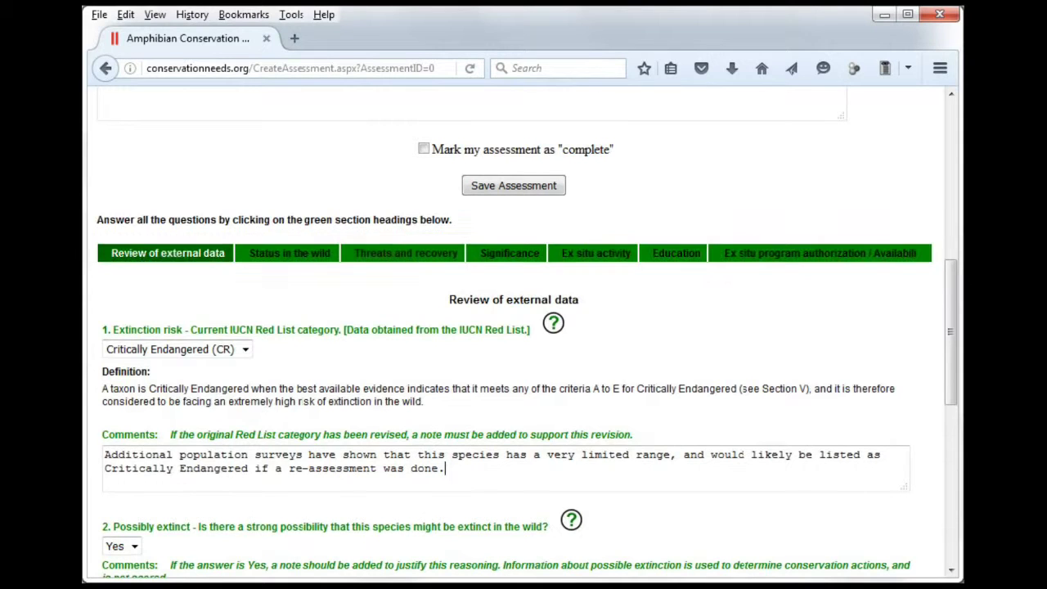
pyautogui.click(516, 188)
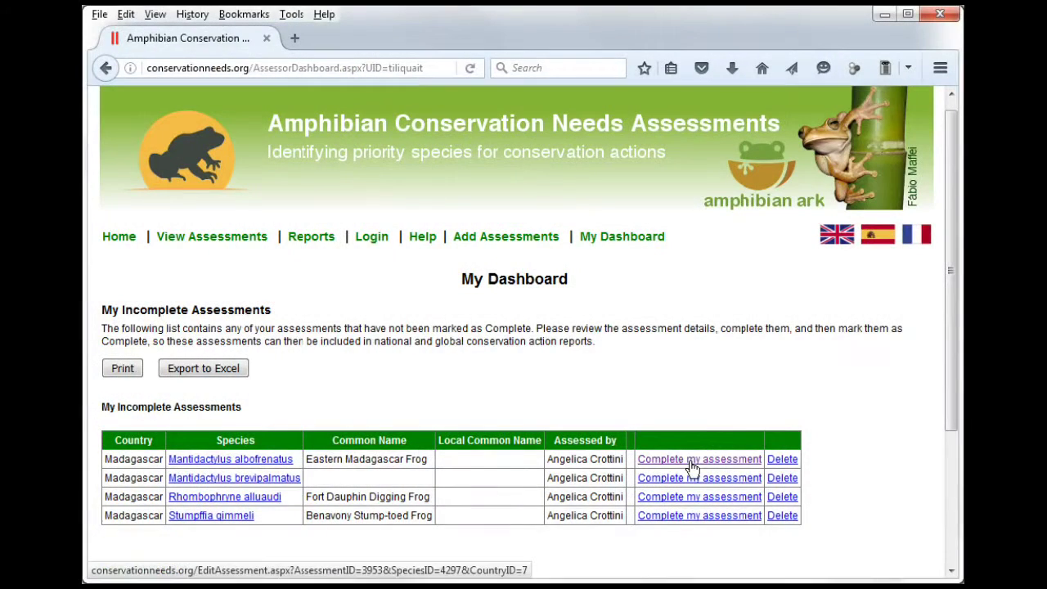
# Step: Reopen the incomplete Mantidactylus albofrenatus assessment from the dashboard, mark it as complete and save it
pyautogui.click(691, 461)
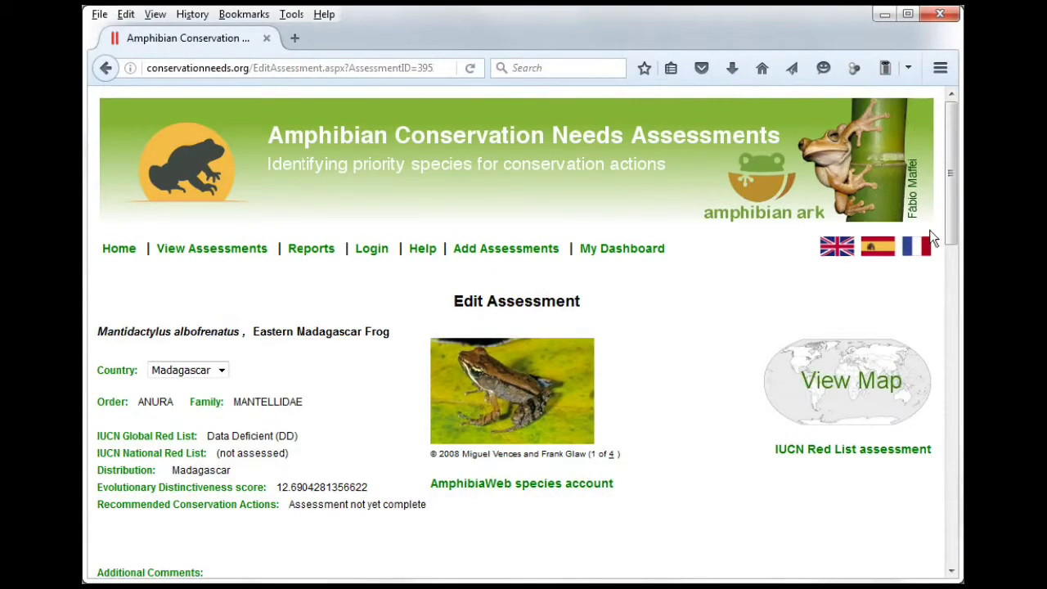
pyautogui.moveTo(953, 210); pyautogui.dragTo(951, 297)
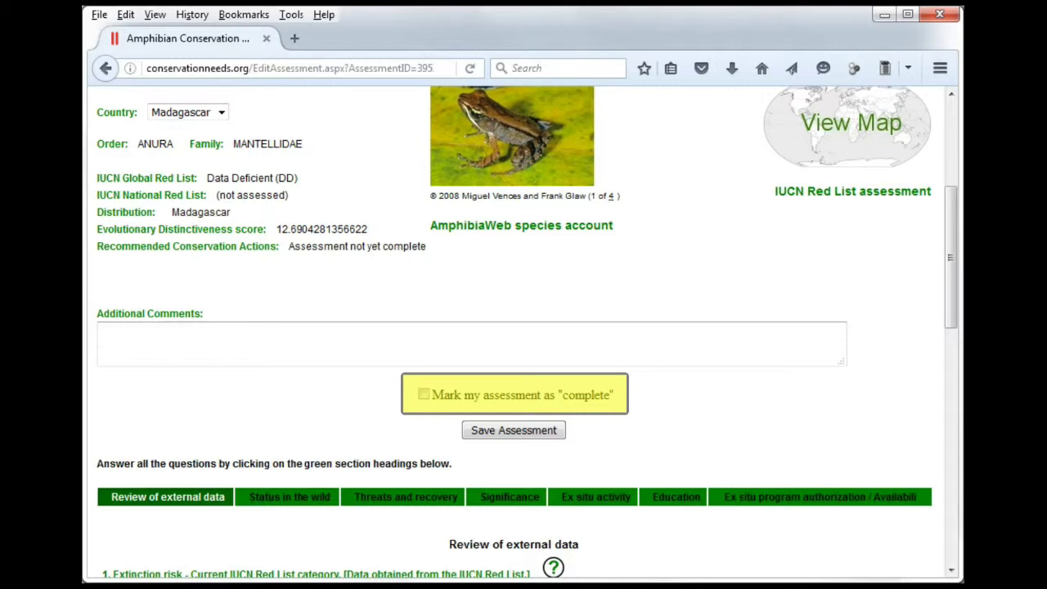
pyautogui.click(424, 395)
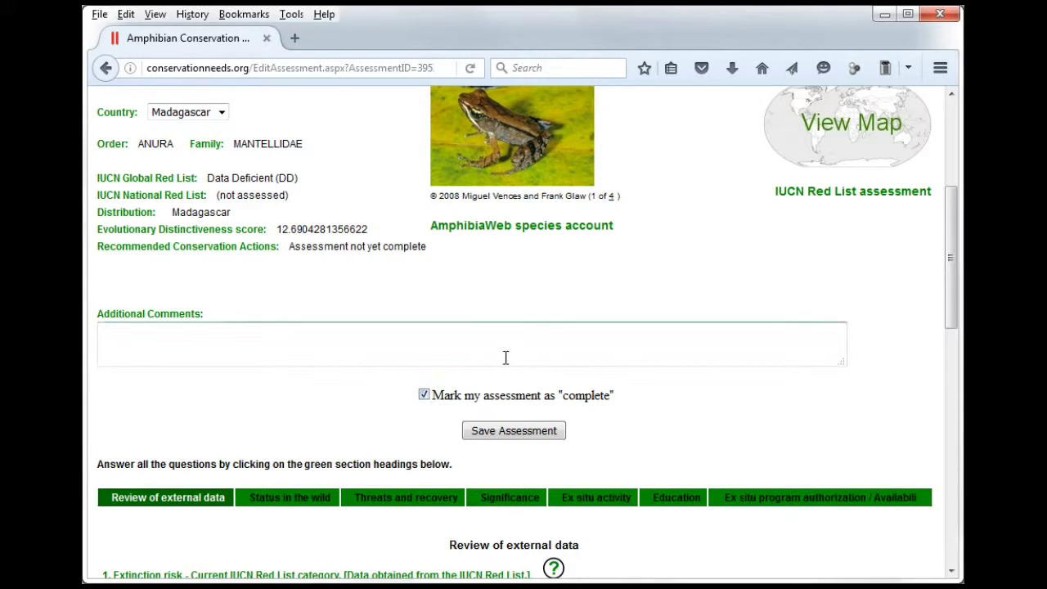
pyautogui.click(528, 432)
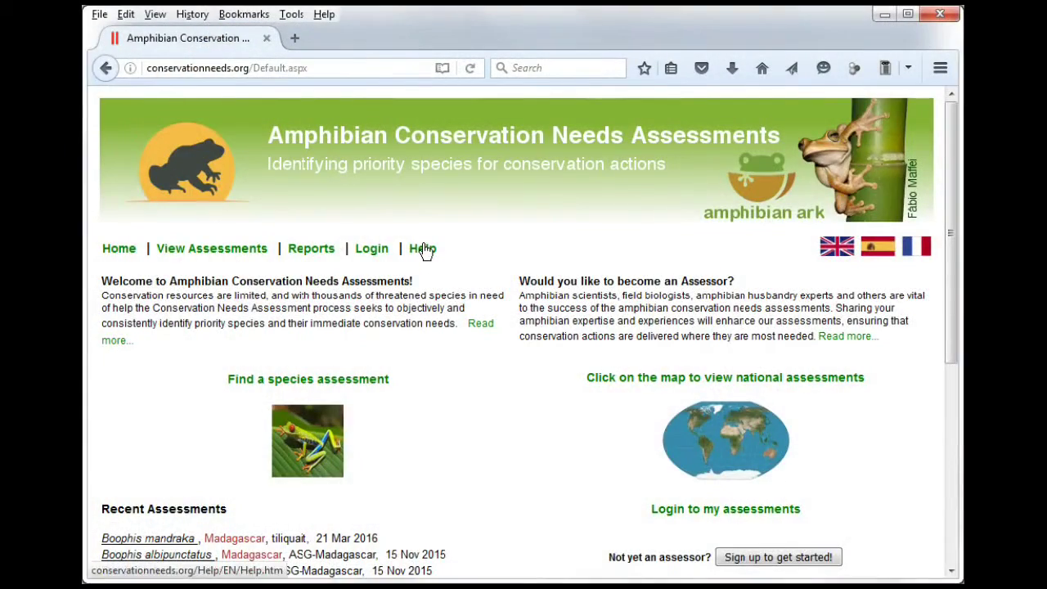
# Step: Open the site's help and read the "Adding a new assessment" topic in the Assessors' guide
pyautogui.click(422, 248)
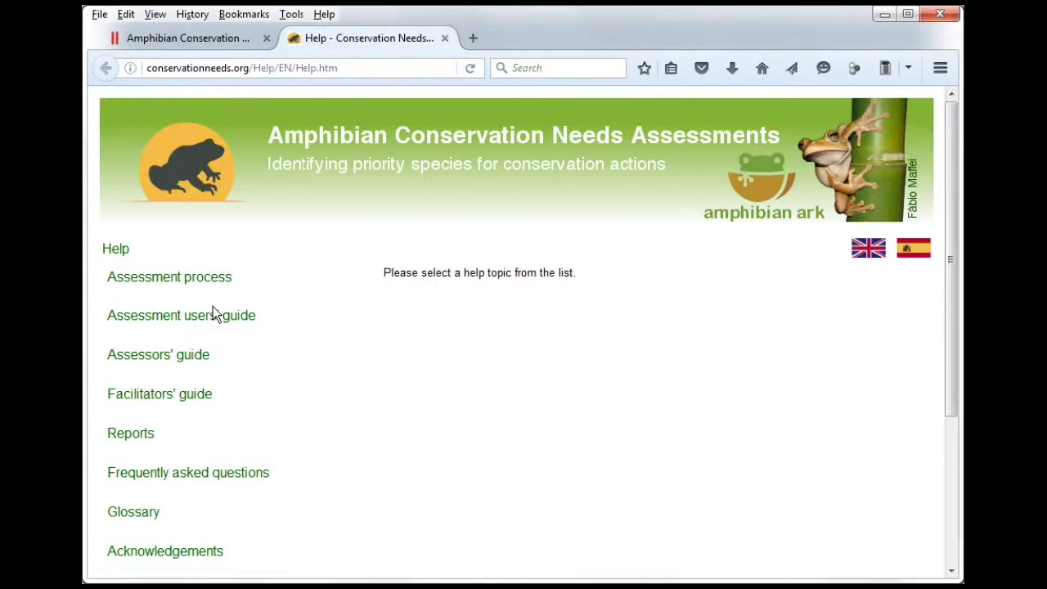
pyautogui.click(176, 360)
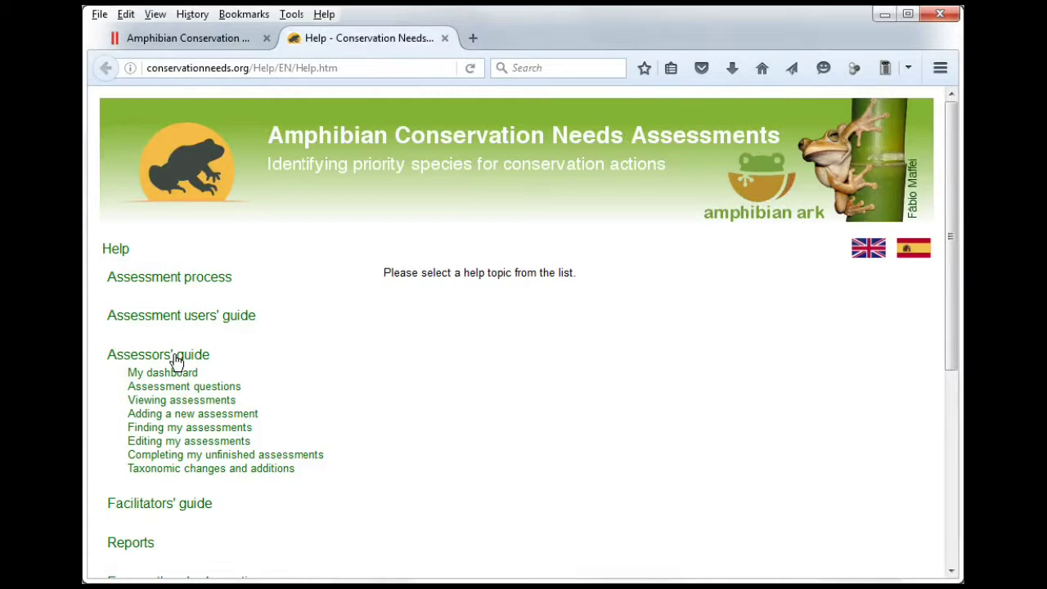
pyautogui.click(172, 419)
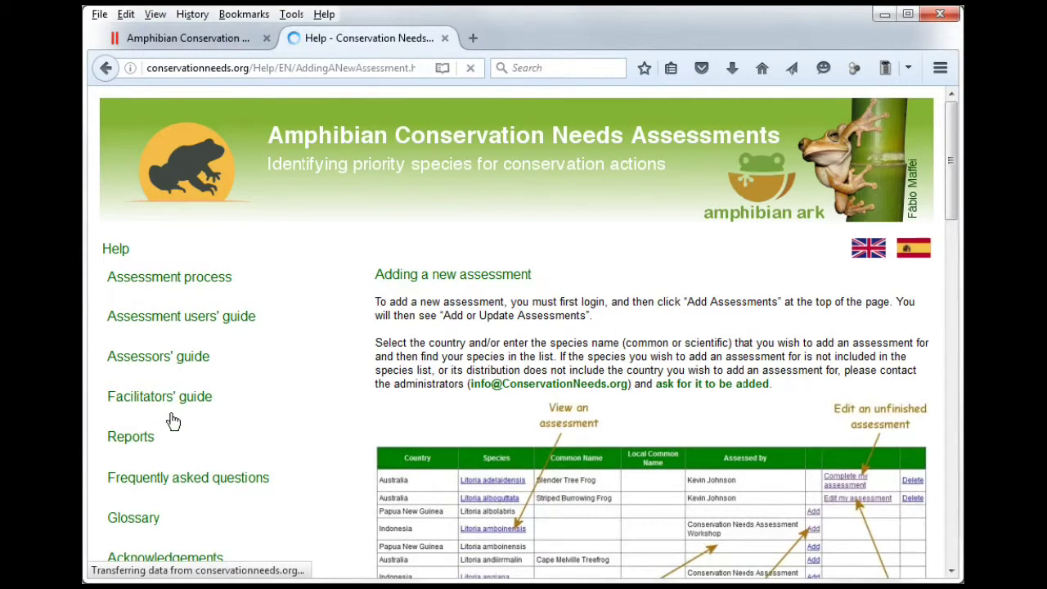